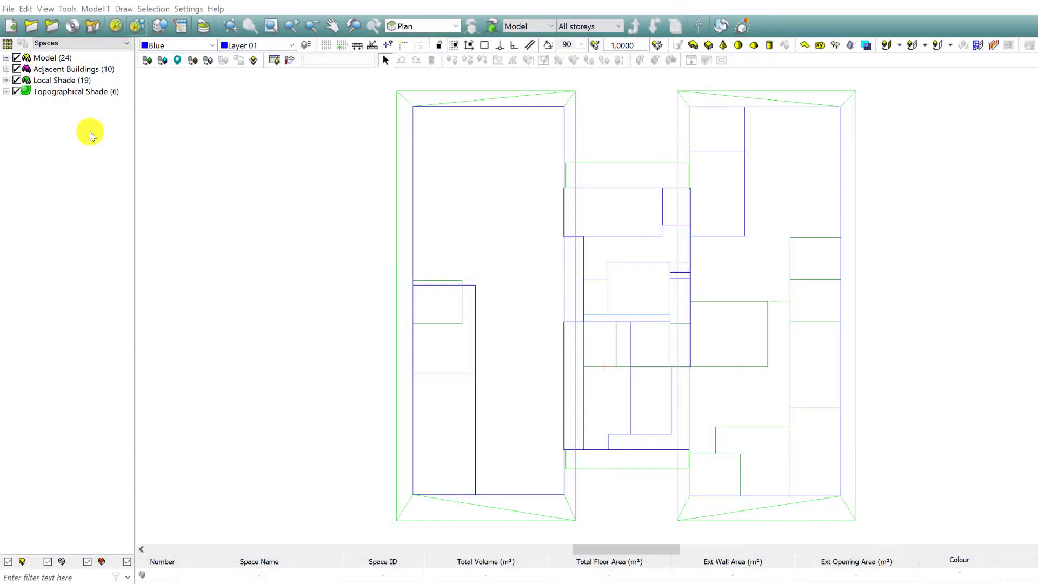
Step: Expand the Model group to list its rooms, then collapse the whole space tree
right_click(57, 60)
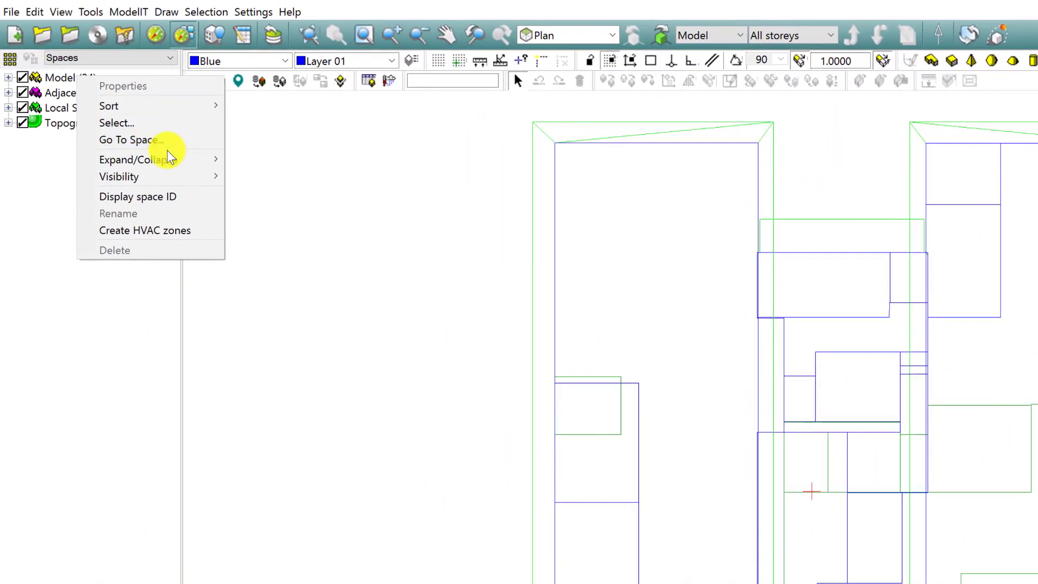
mouse_move(169, 158)
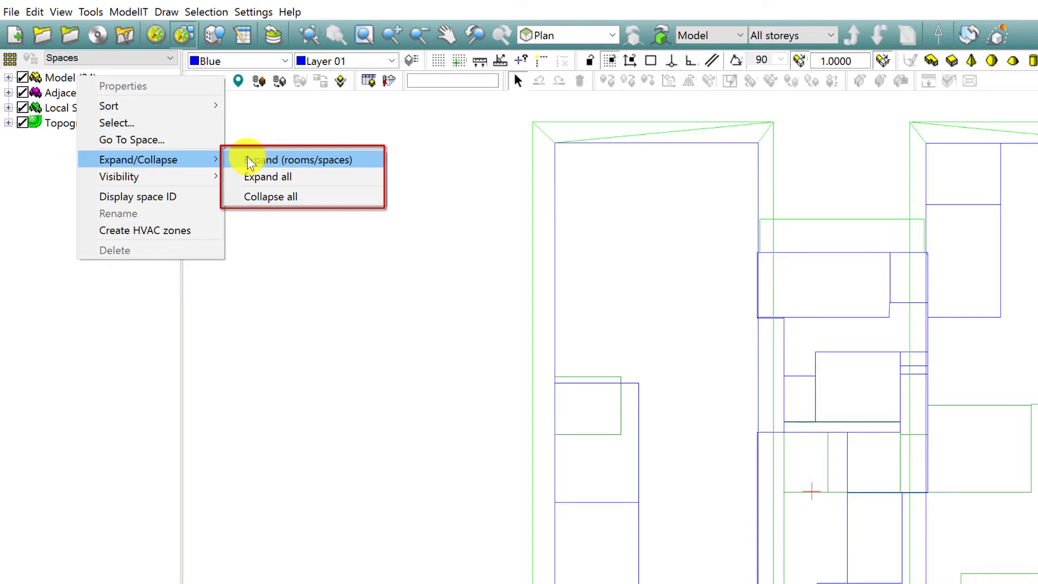
left_click(247, 161)
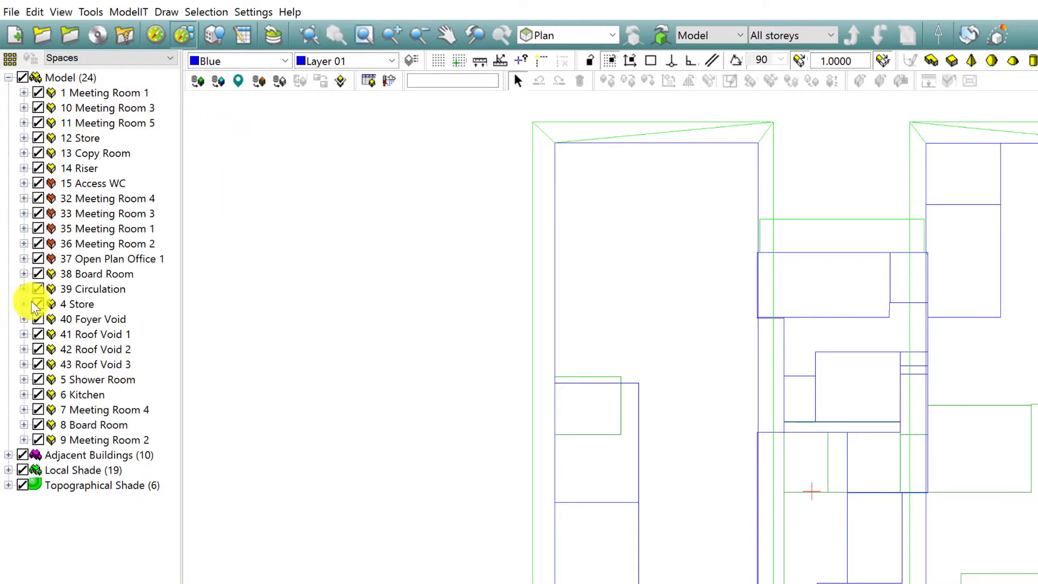
right_click(81, 78)
mouse_move(151, 162)
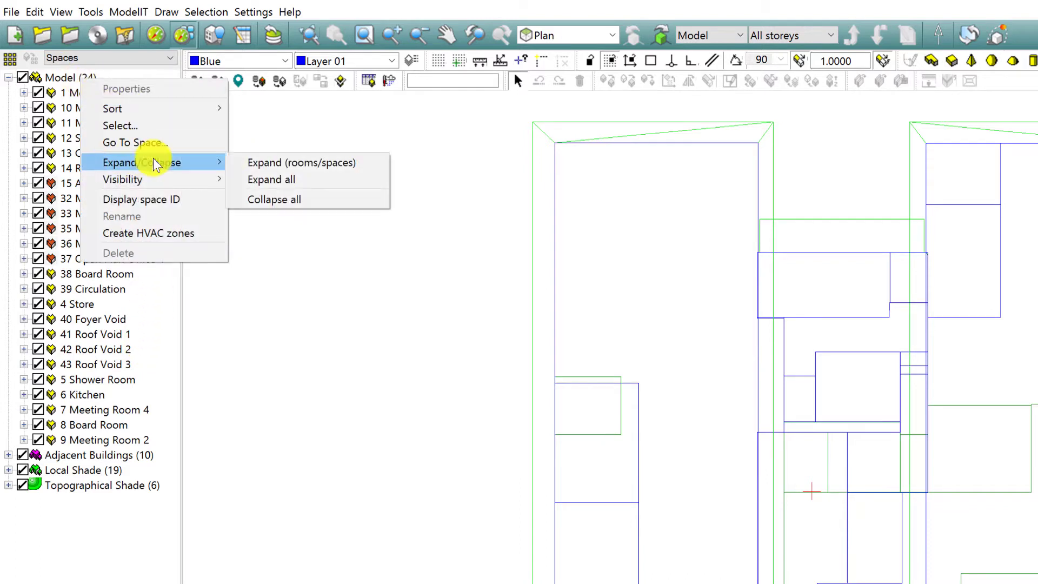
left_click(243, 198)
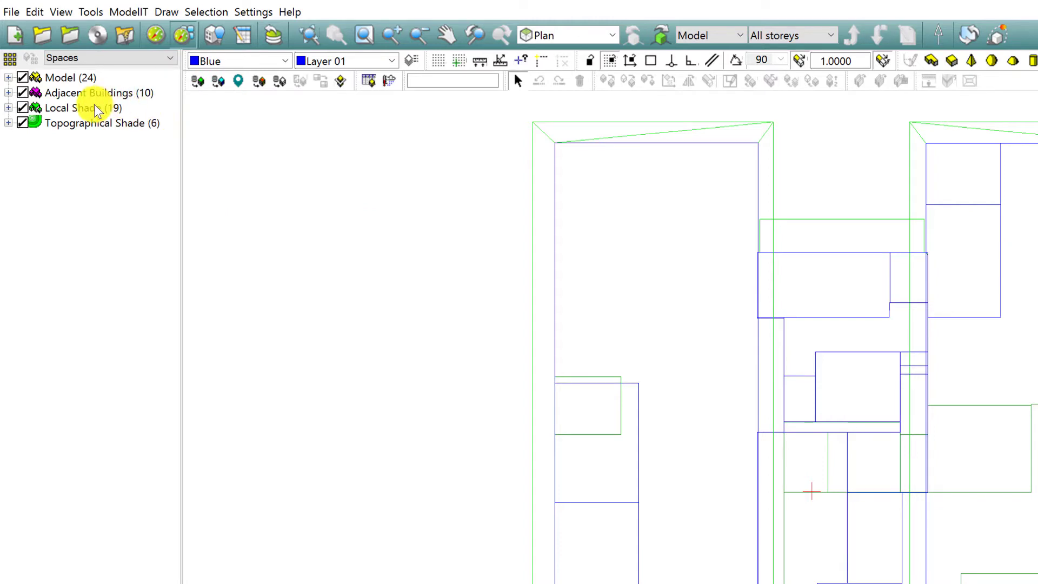
Step: Expand every group in the space tree, scroll through it, then collapse it again
right_click(114, 97)
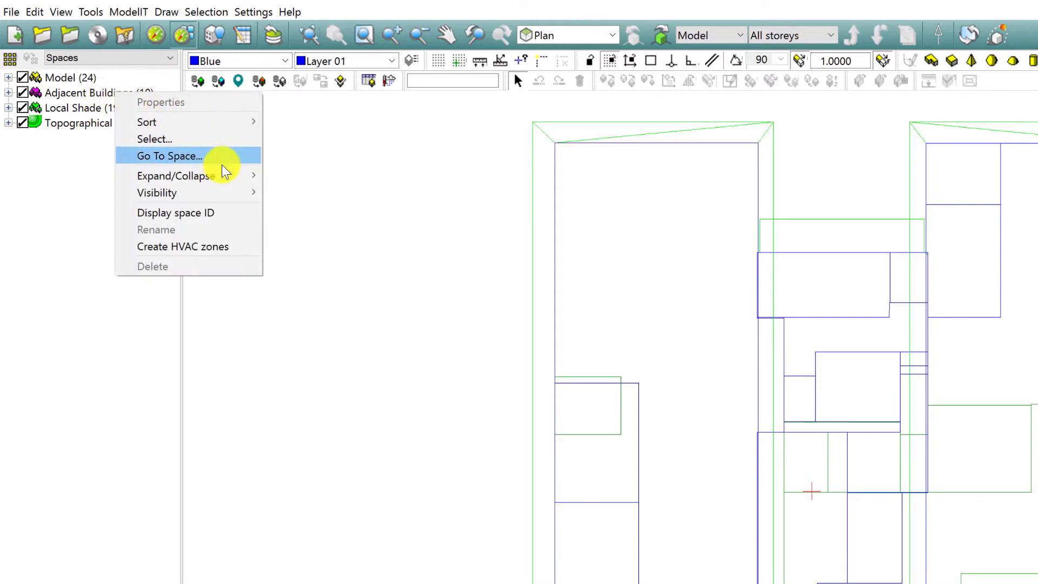
mouse_move(238, 174)
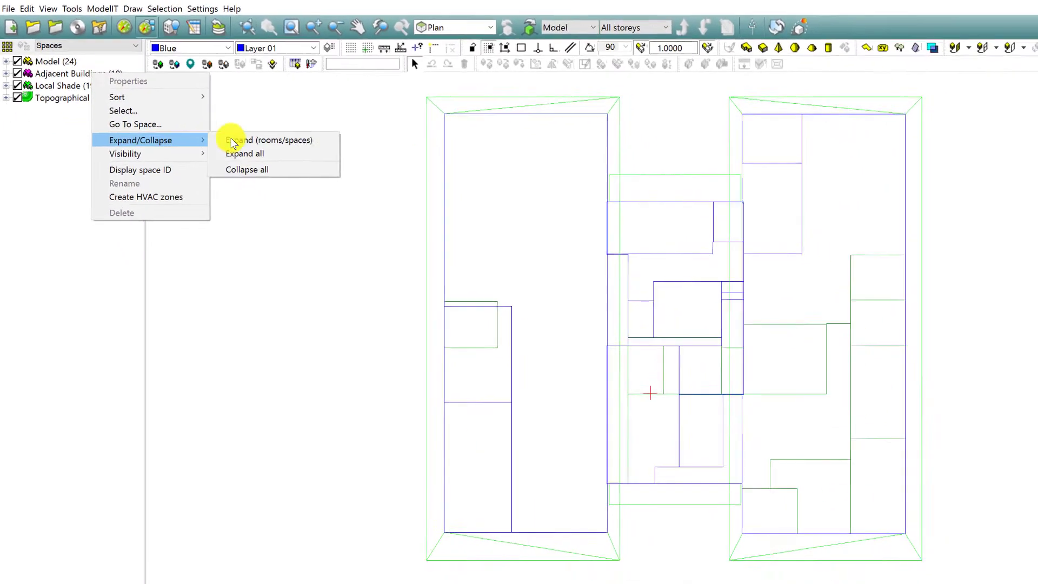
left_click(273, 154)
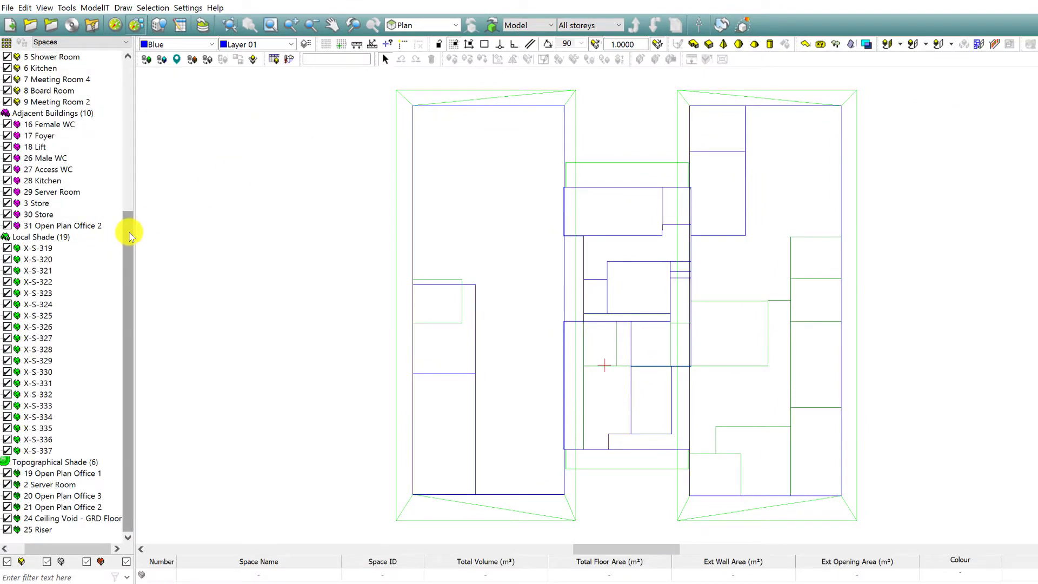
left_click_drag(129, 231, 135, 70)
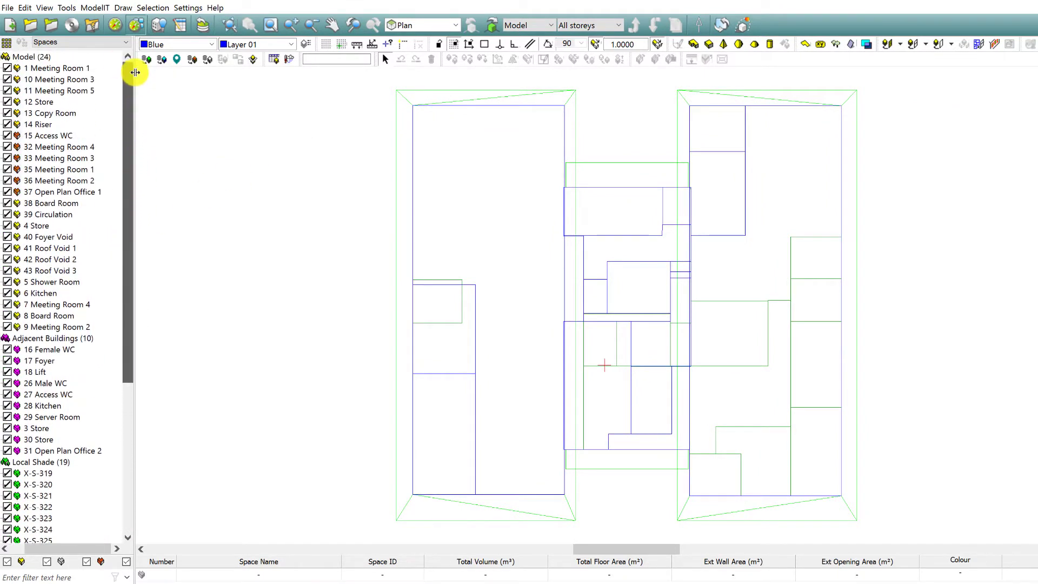
right_click(117, 101)
mouse_move(174, 162)
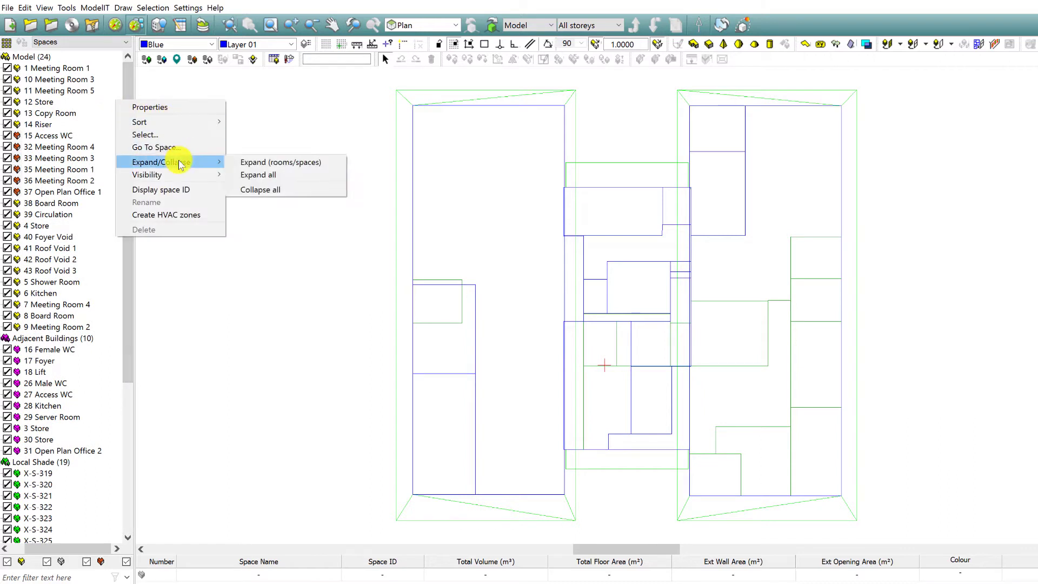
left_click(265, 190)
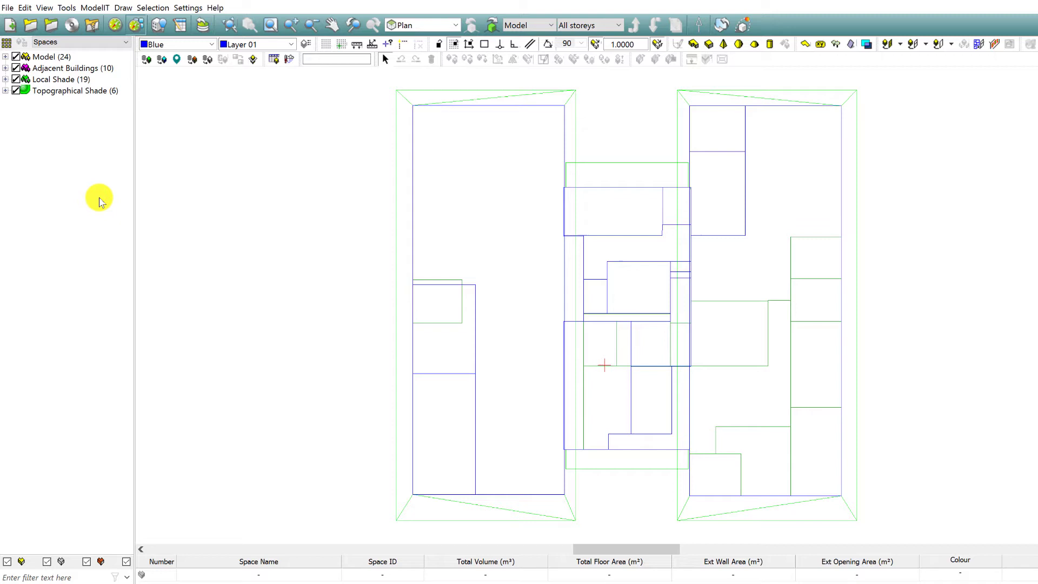
Step: Browse the Model group options and the ModelIT display settings, closing them unchanged
right_click(65, 55)
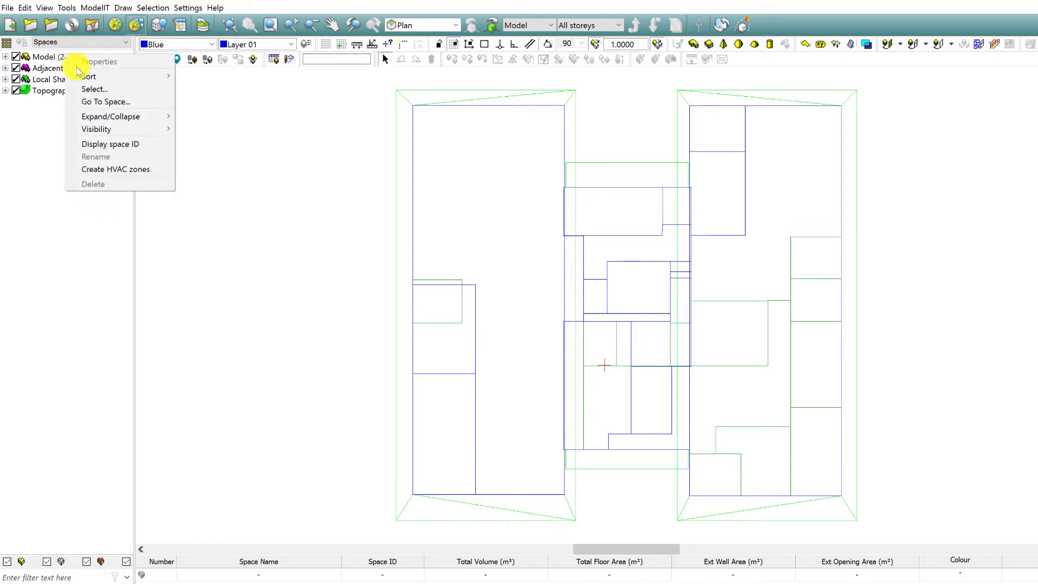
mouse_move(93, 134)
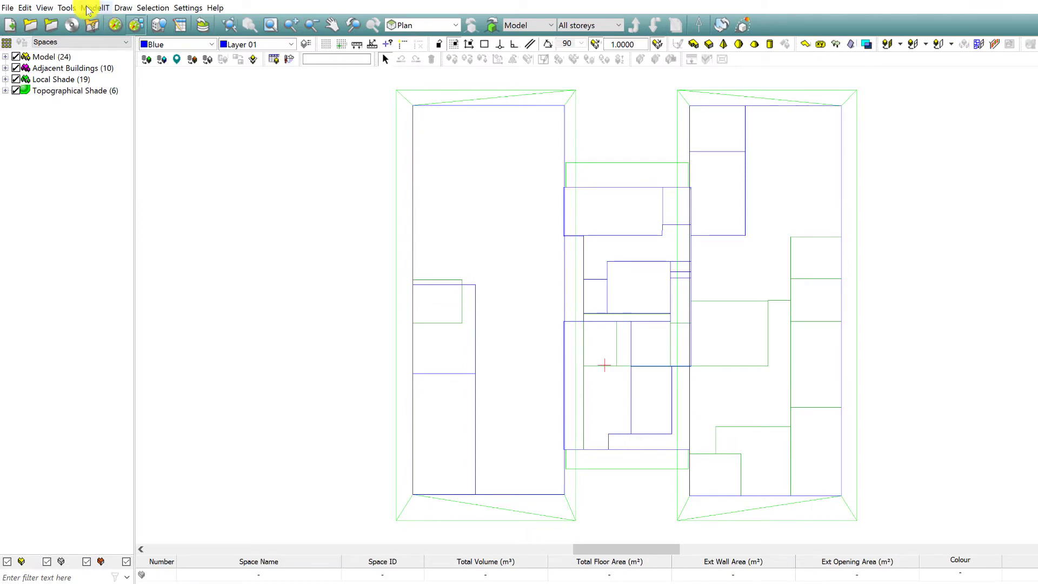
left_click(93, 8)
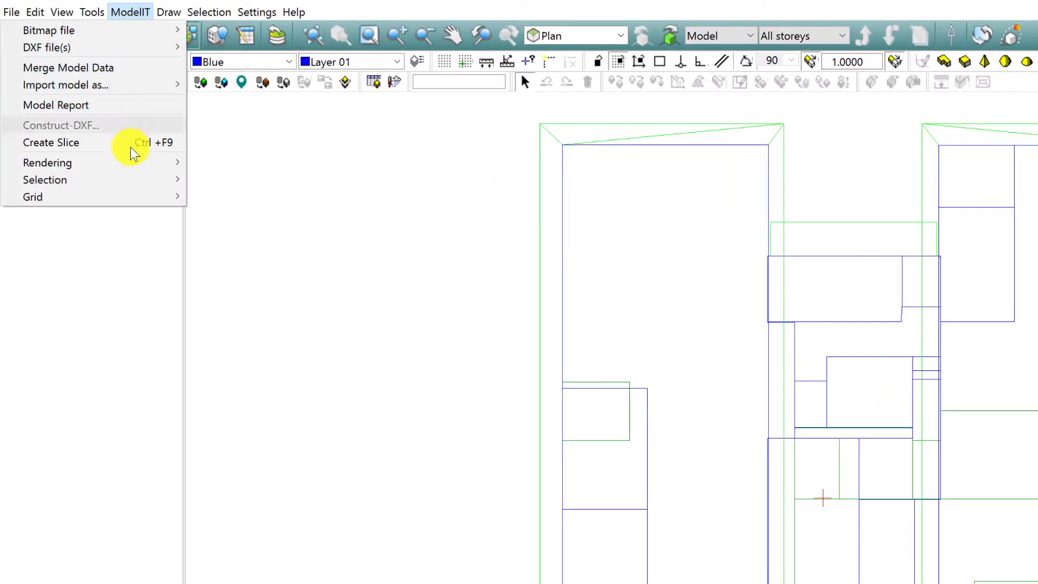
mouse_move(133, 164)
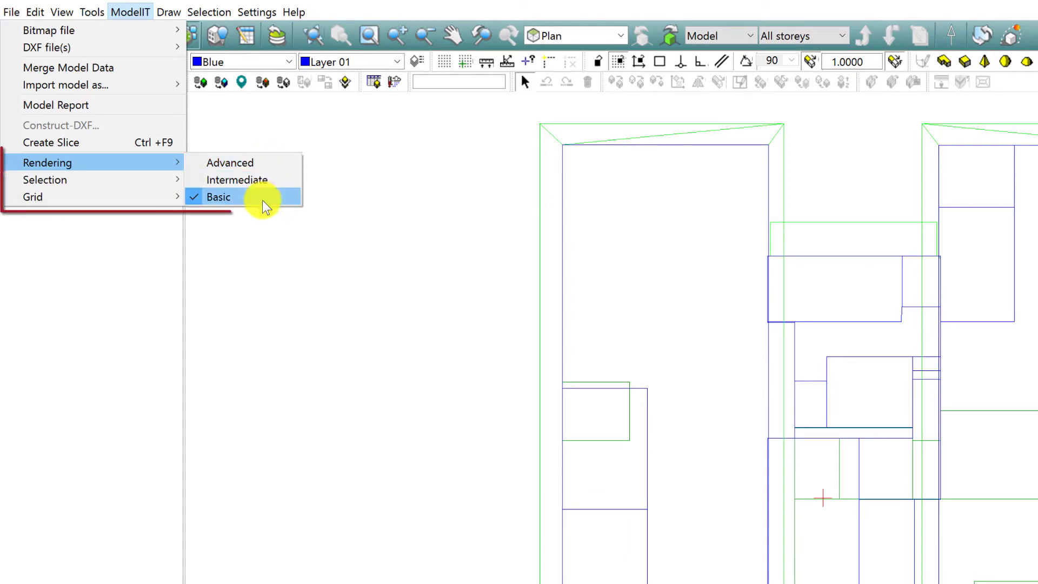
mouse_move(151, 182)
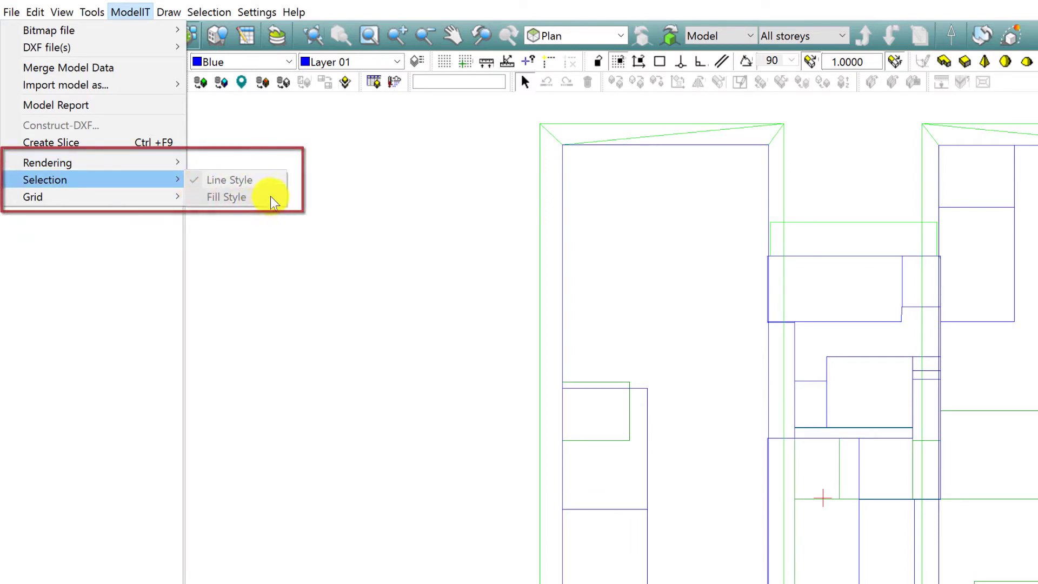
key("Escape")
key("Escape")
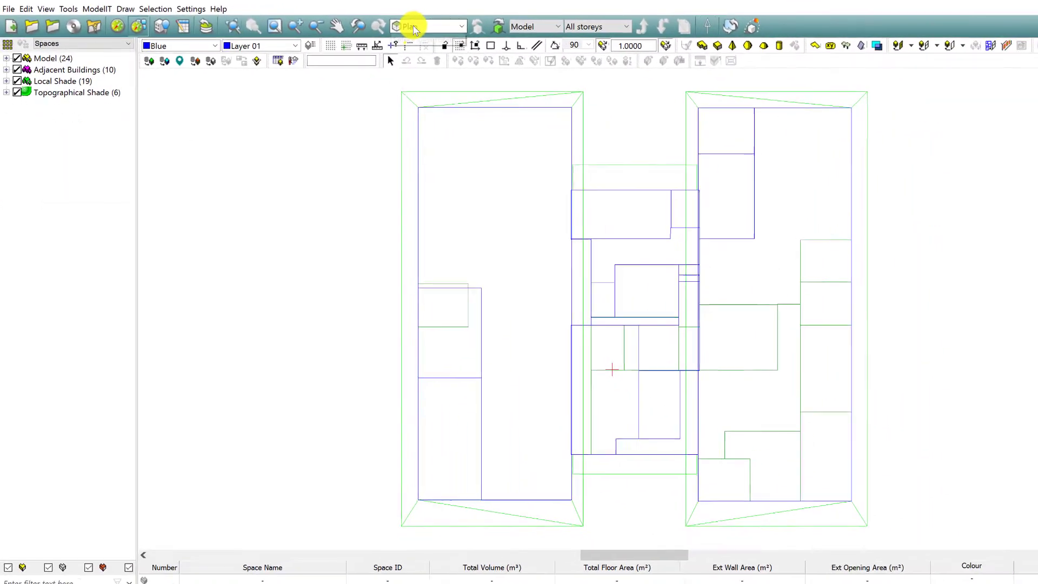
Step: Switch to the Axonometric view and select Meeting Rooms 5 and 4, then clear the selection
left_click(415, 28)
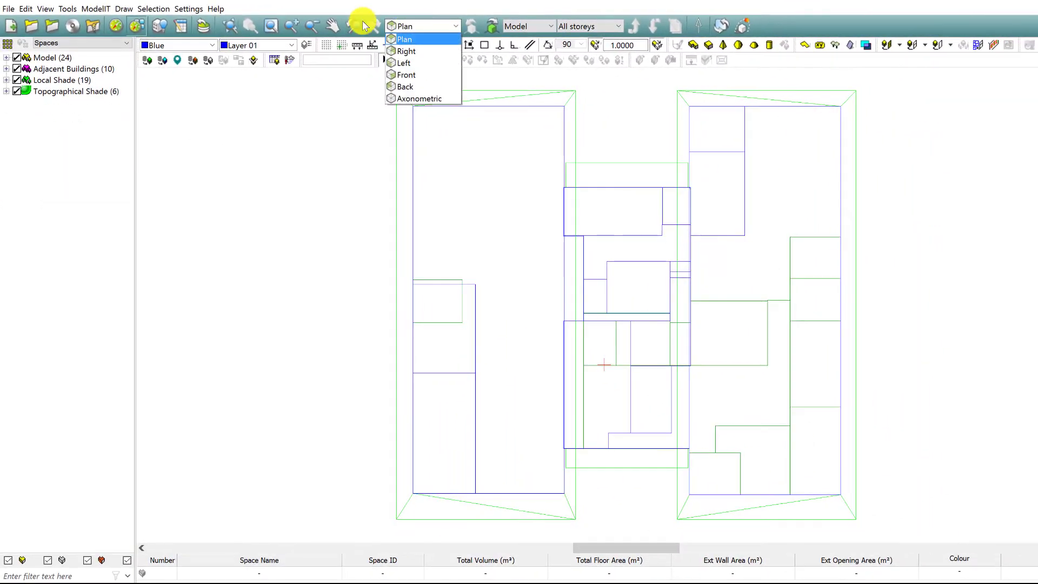
left_click(412, 97)
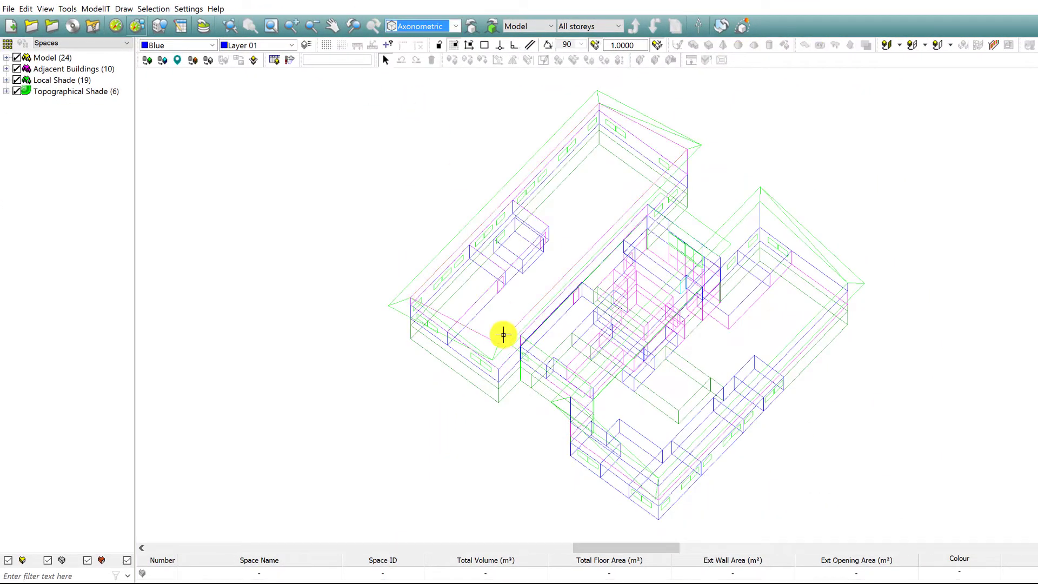
left_click(595, 466)
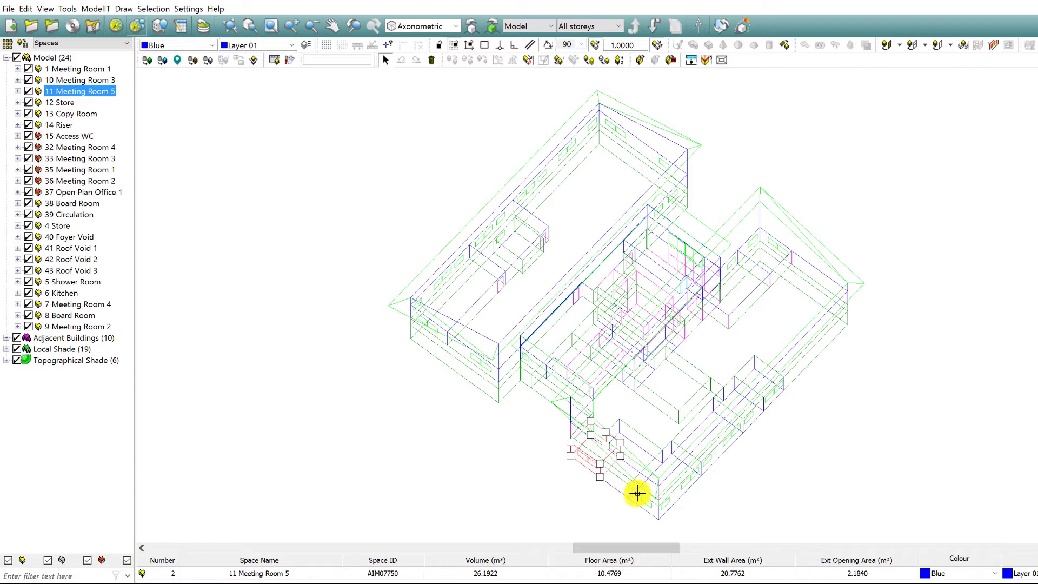
left_click(637, 498)
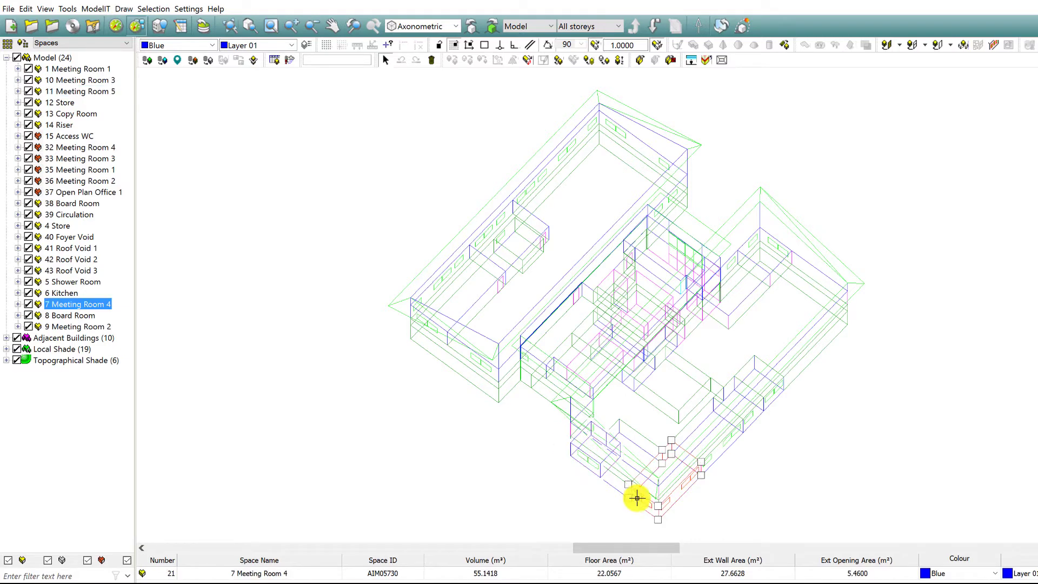
left_click(491, 416)
Step: Set rendering to Advanced and the selection highlight to Fill Style
left_click(98, 8)
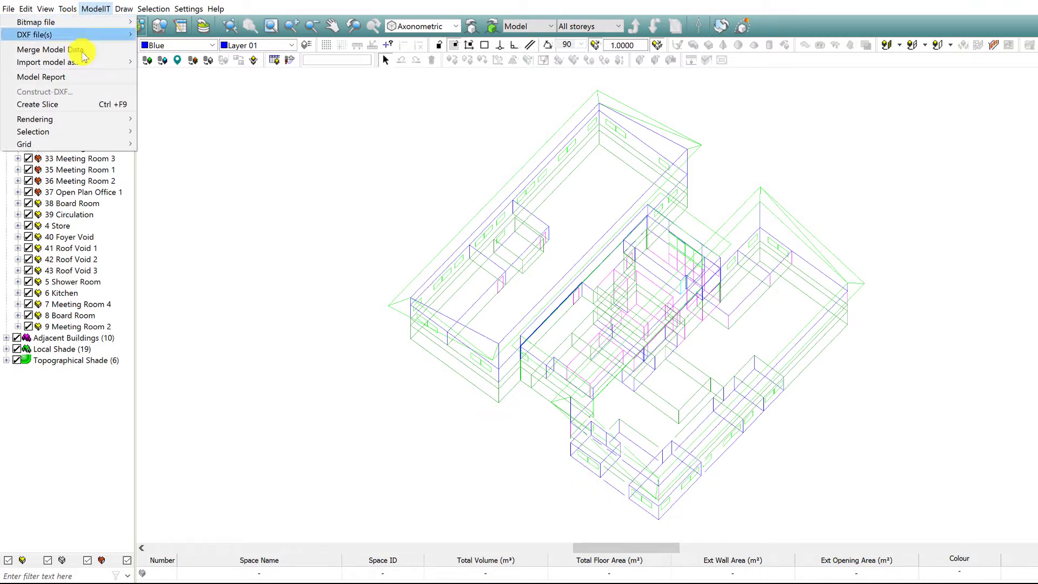
mouse_move(82, 120)
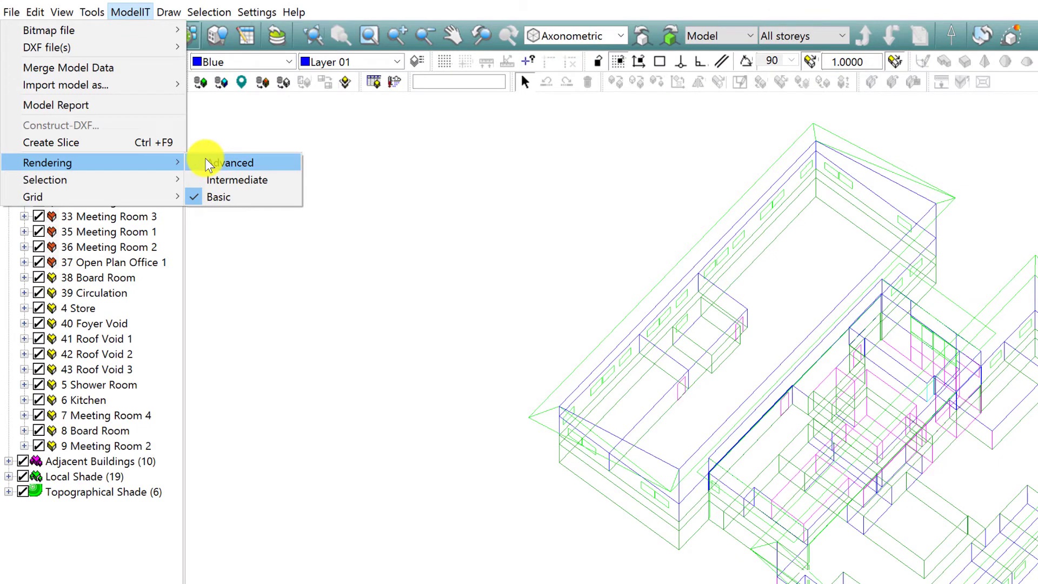
left_click(208, 165)
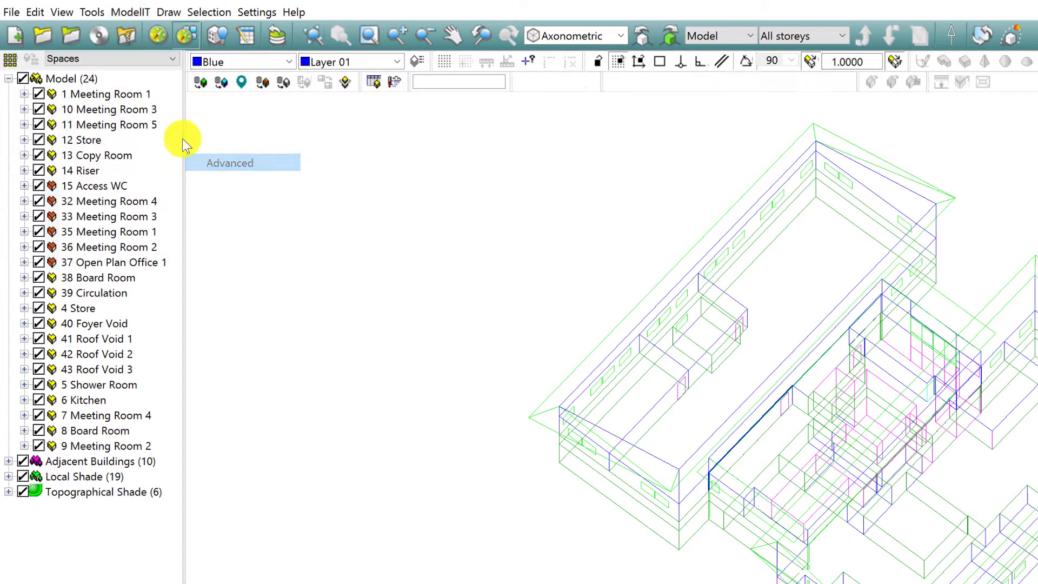
left_click(145, 15)
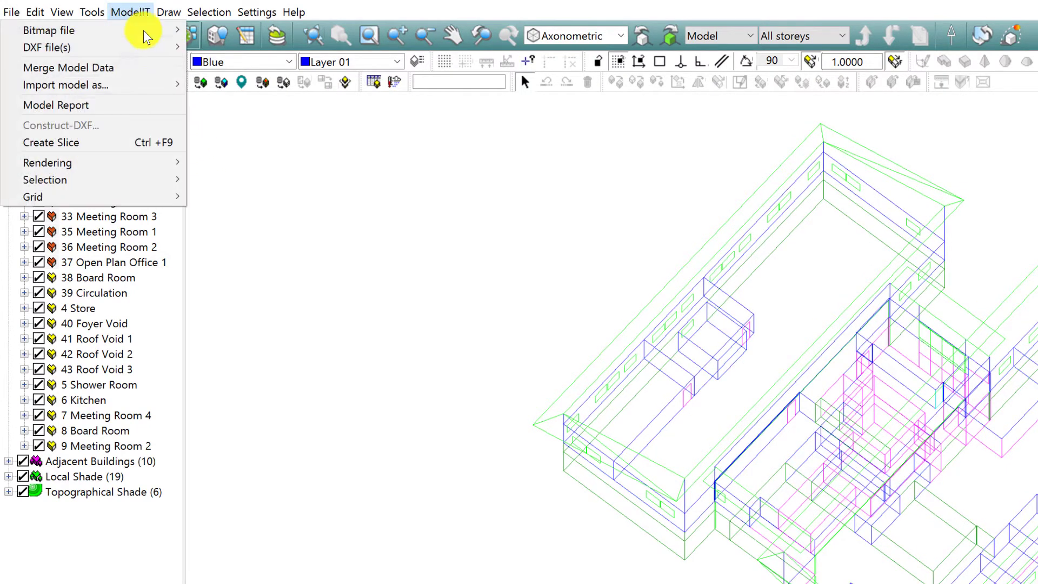
mouse_move(165, 185)
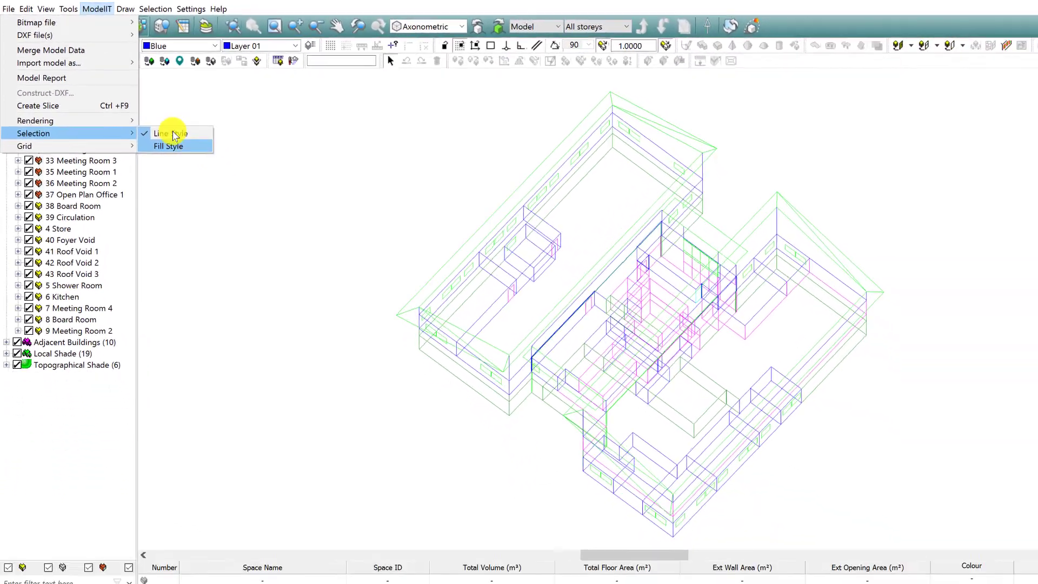
left_click(174, 133)
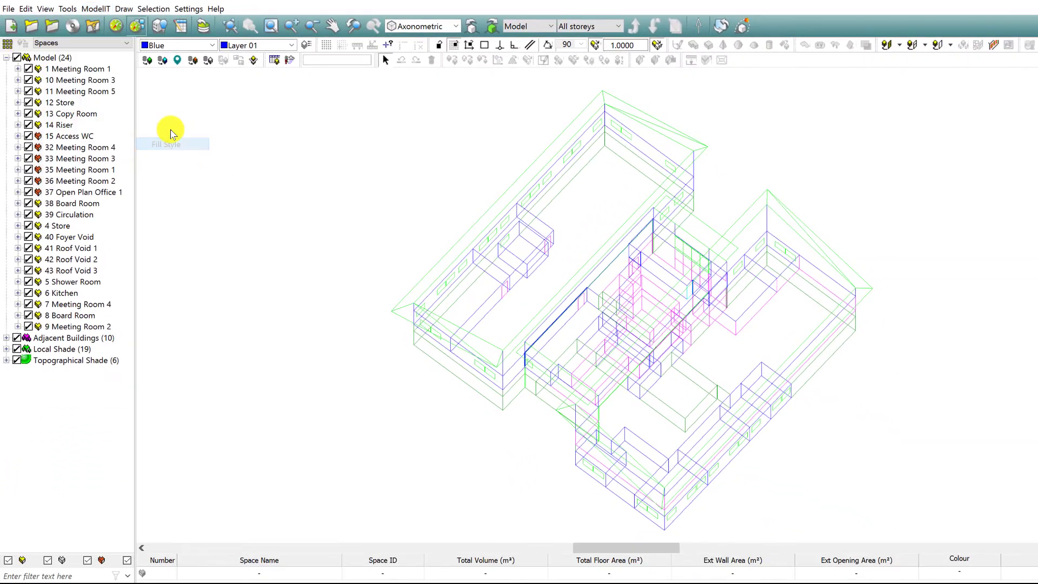
Step: Select Meeting Rooms 1, 3 and 5, 19 Open Plan Office 1 and 12 Store to preview the fill
left_click(76, 69)
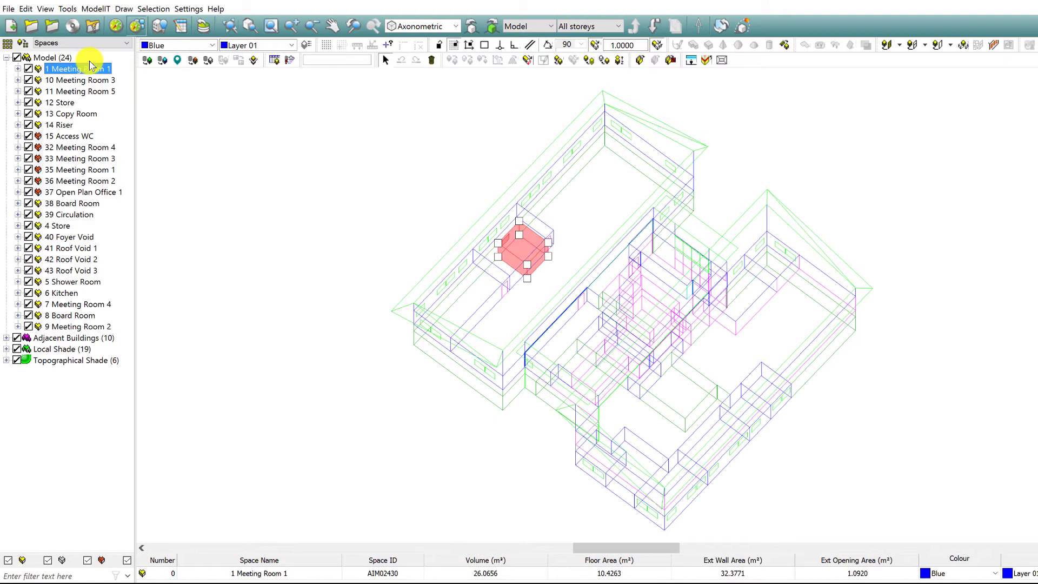
left_click(92, 81)
left_click(104, 91)
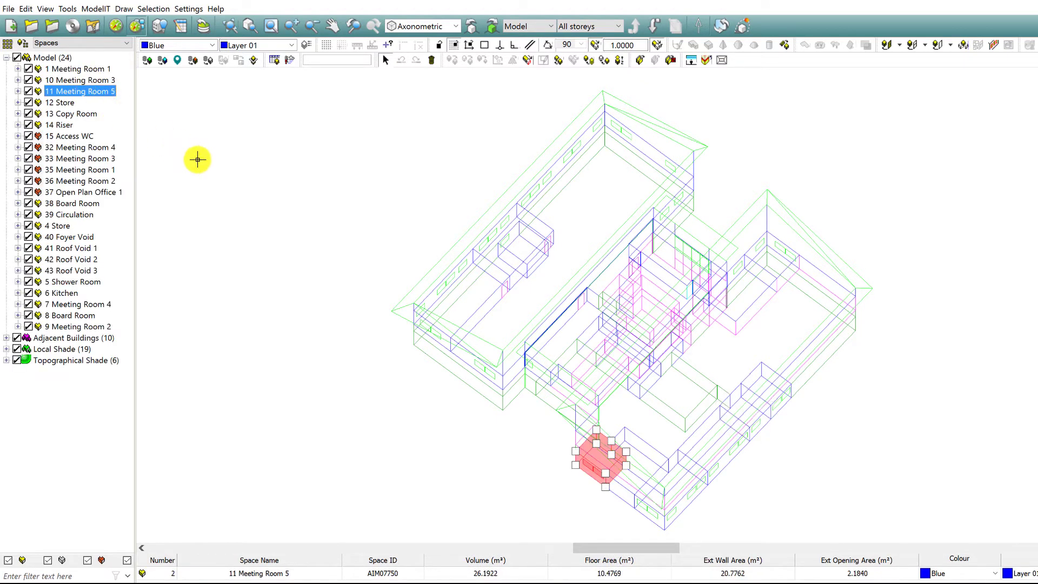
left_click(497, 397)
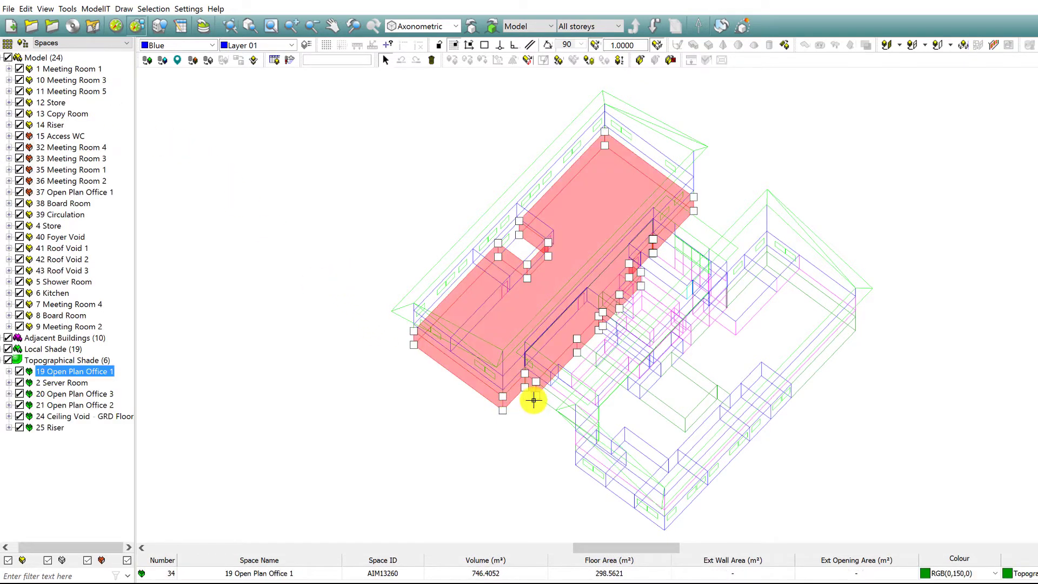
left_click(604, 479)
left_click(604, 479)
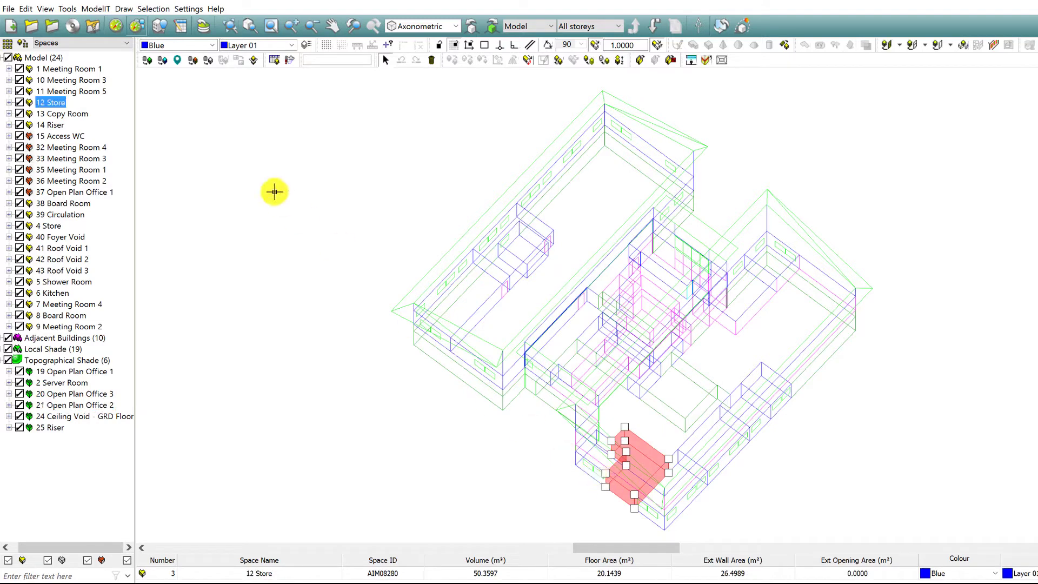
left_click(108, 43)
Step: Group the browser by Floors and select Ground Floor, Grd Flr Ceiling Void and First Floor
left_click(98, 67)
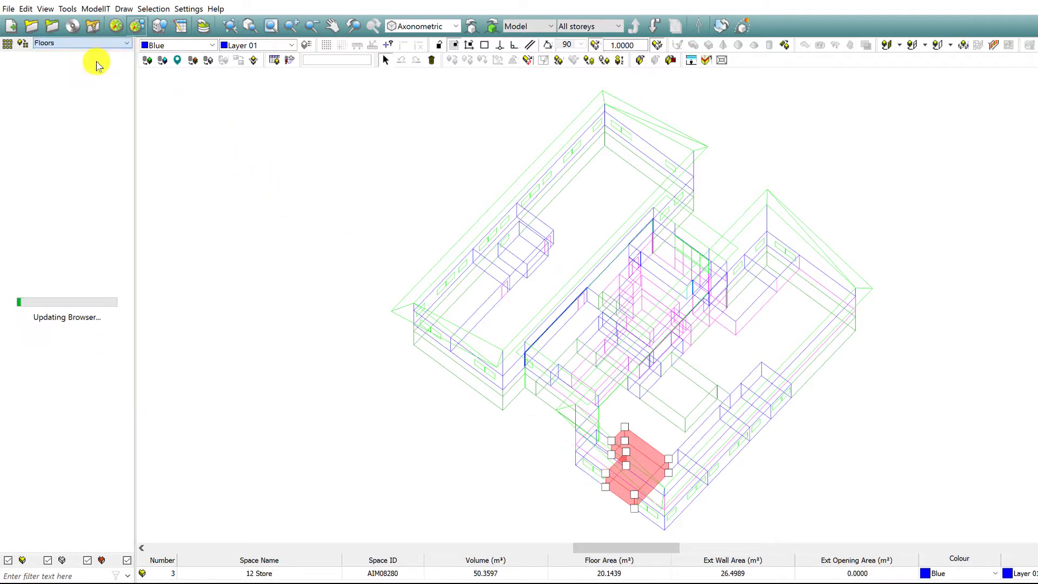
left_click(76, 62)
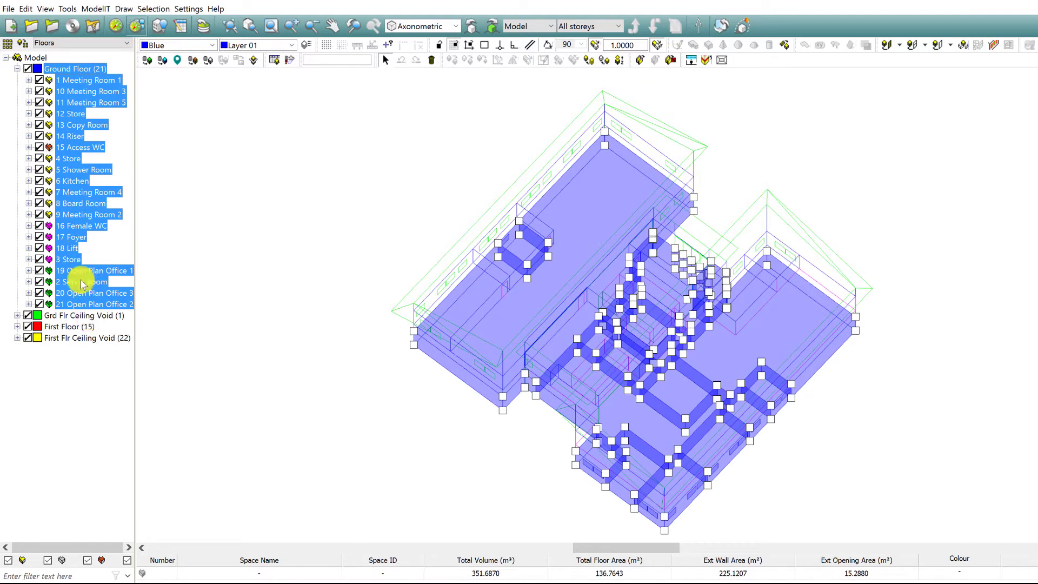
left_click(90, 317)
left_click(87, 329)
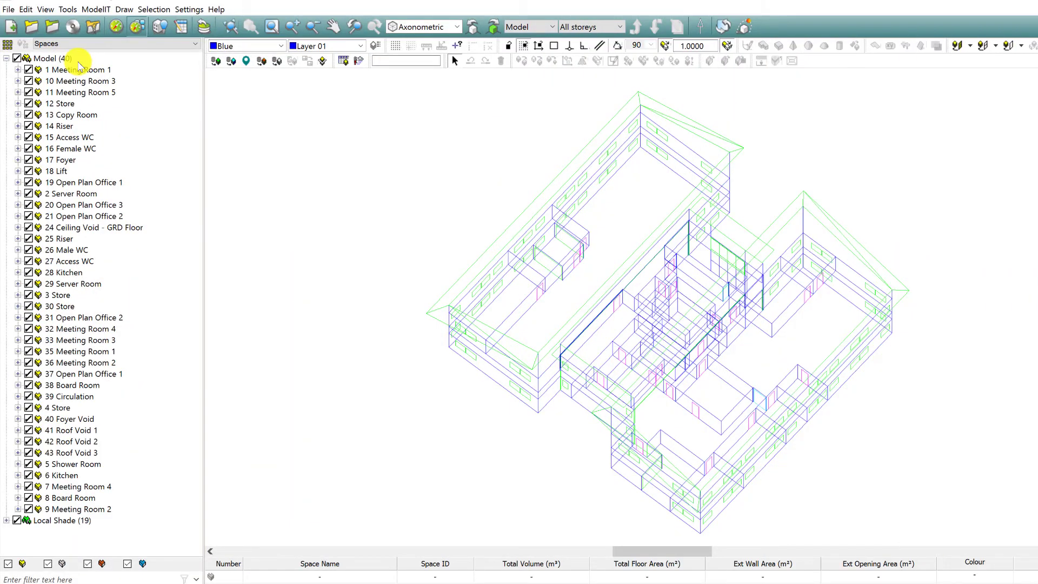
Step: Select 1 Meeting Room 1, review its Type options, and open Assign Surface Textures
left_click(79, 69)
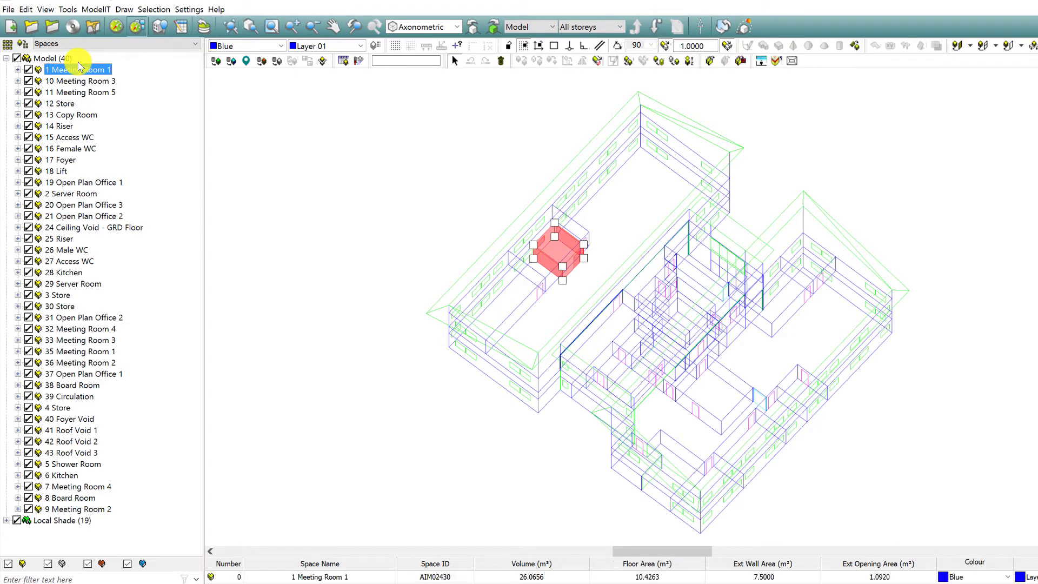
right_click(306, 231)
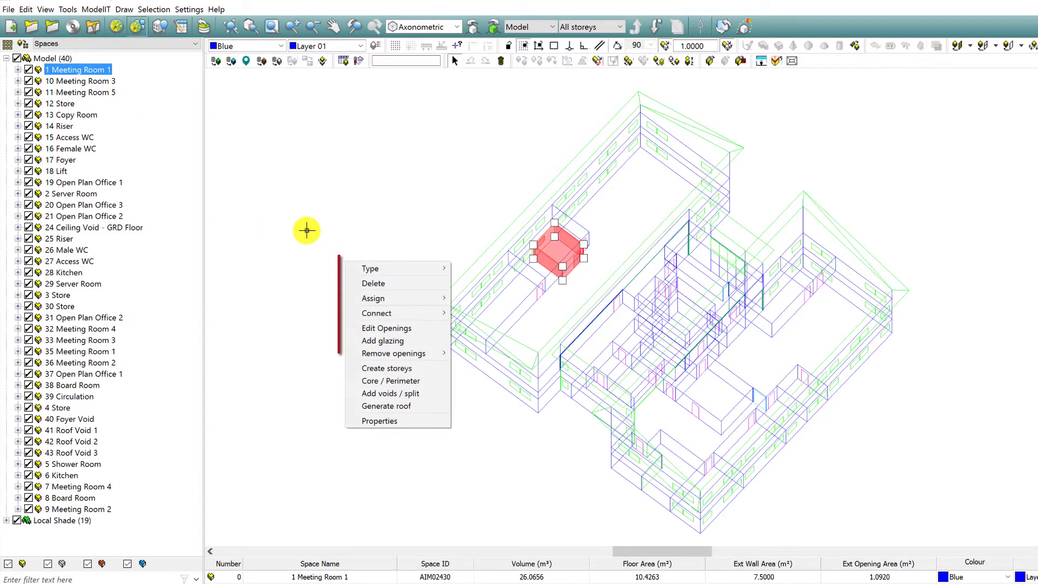
left_click(361, 268)
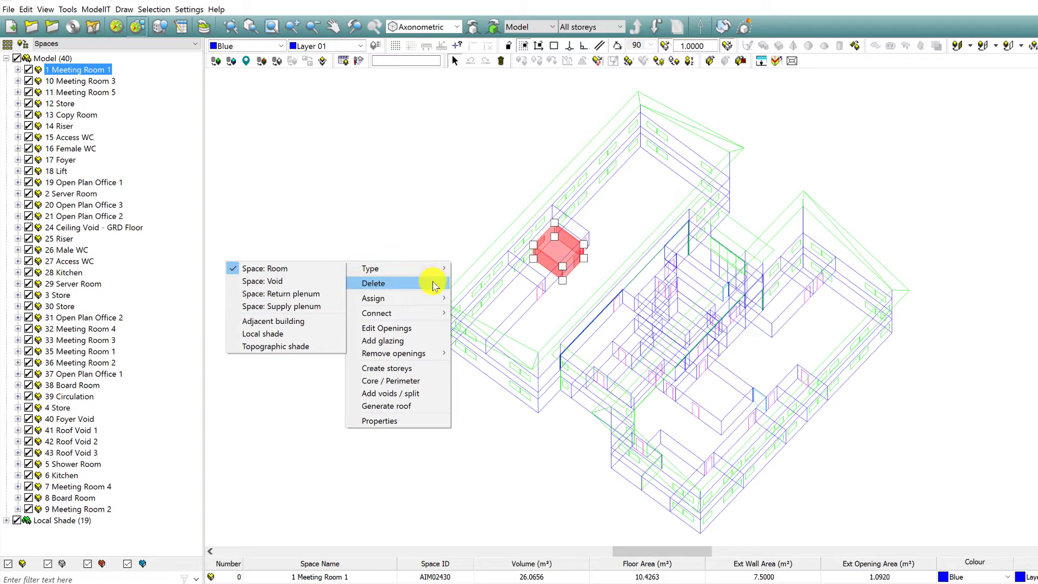
mouse_move(437, 301)
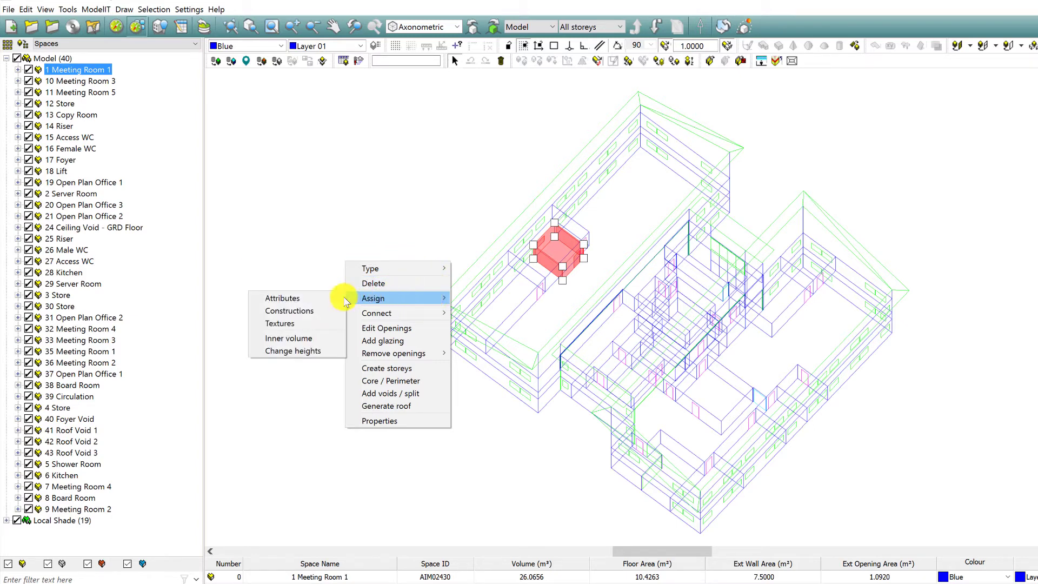
left_click(317, 324)
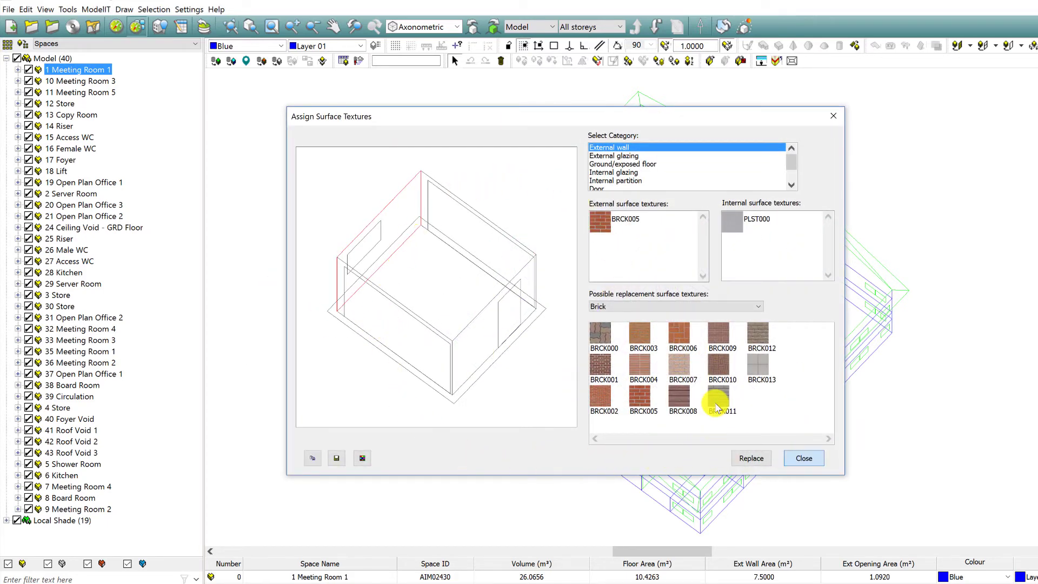
Step: Close the textures dialog, check Meeting Room 1's heights in Edit Element Heights, then close it
left_click(804, 458)
right_click(289, 260)
mouse_move(313, 296)
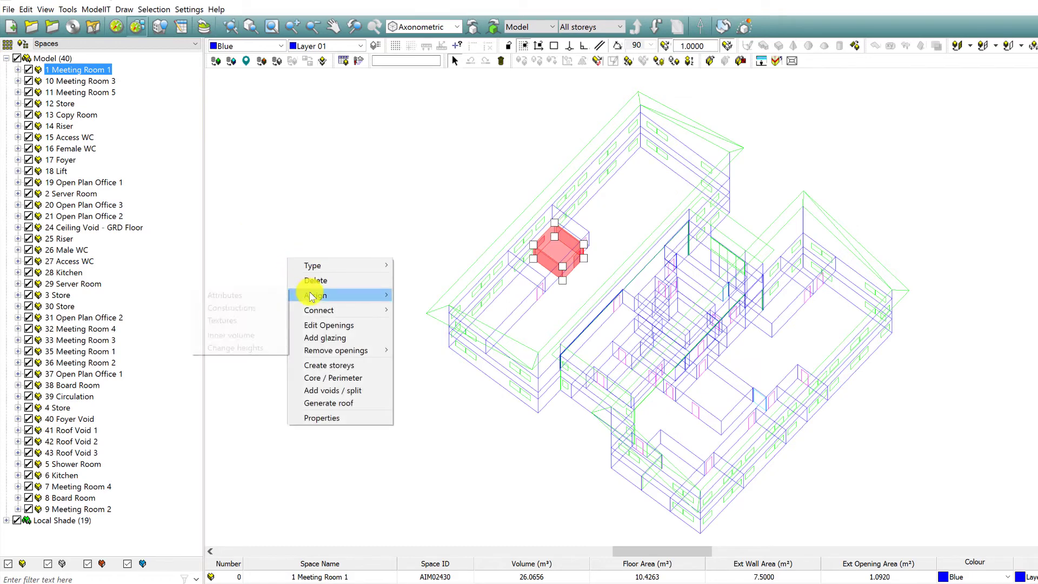
left_click(246, 347)
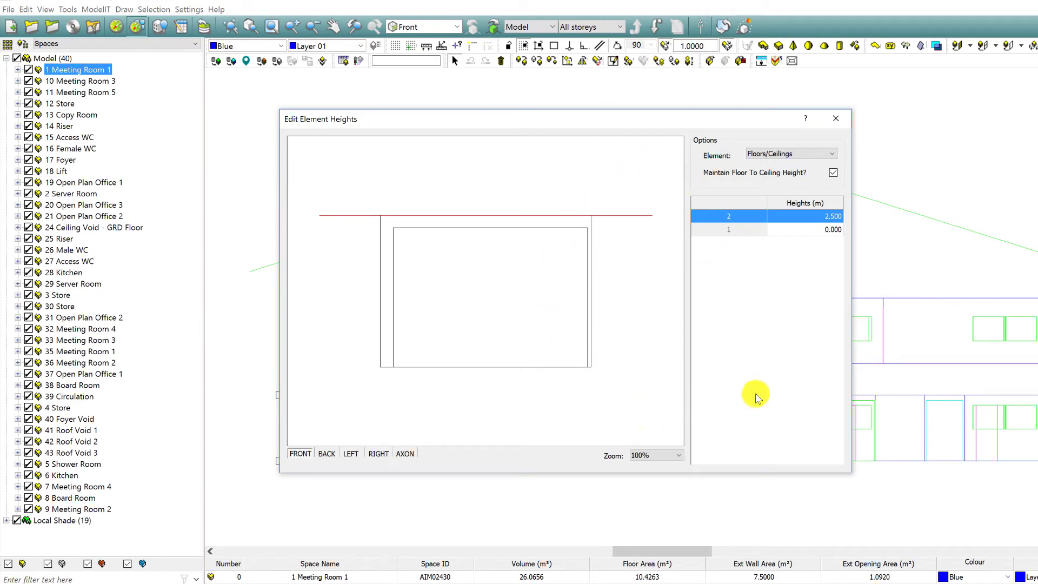
left_click(836, 122)
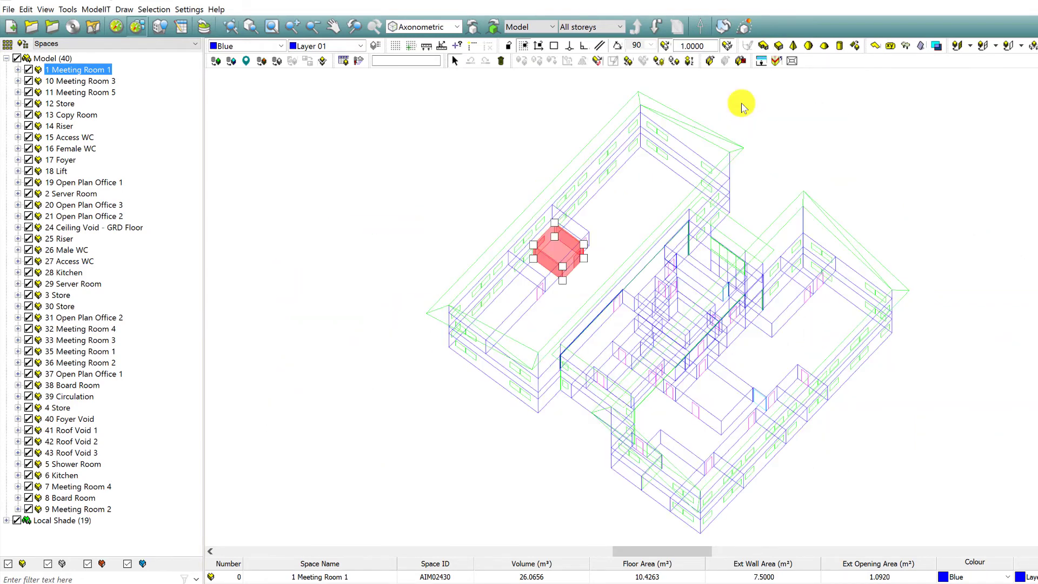
left_click(97, 69)
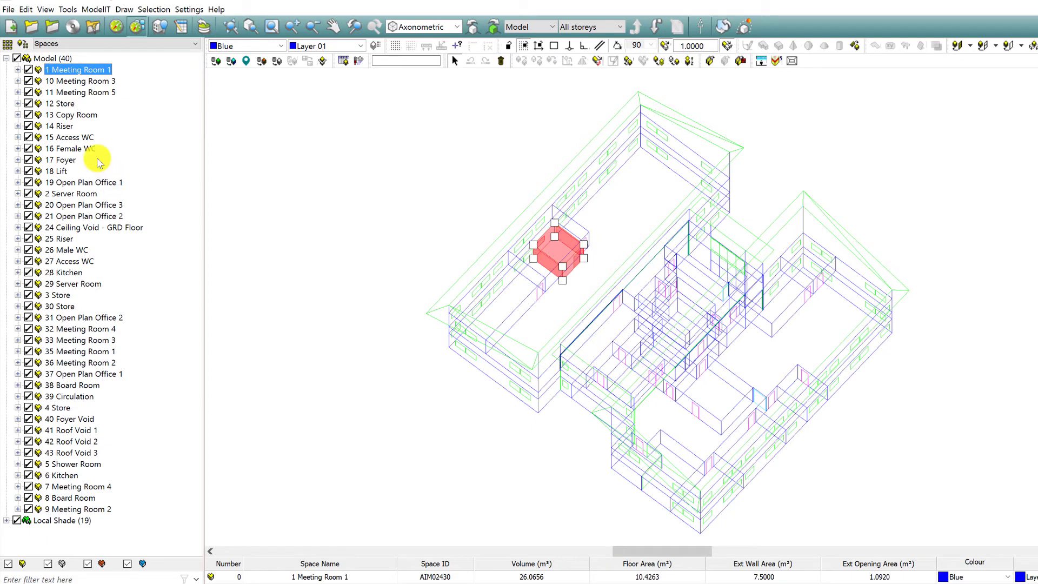
left_click(108, 182, "ctrl")
right_click(354, 225)
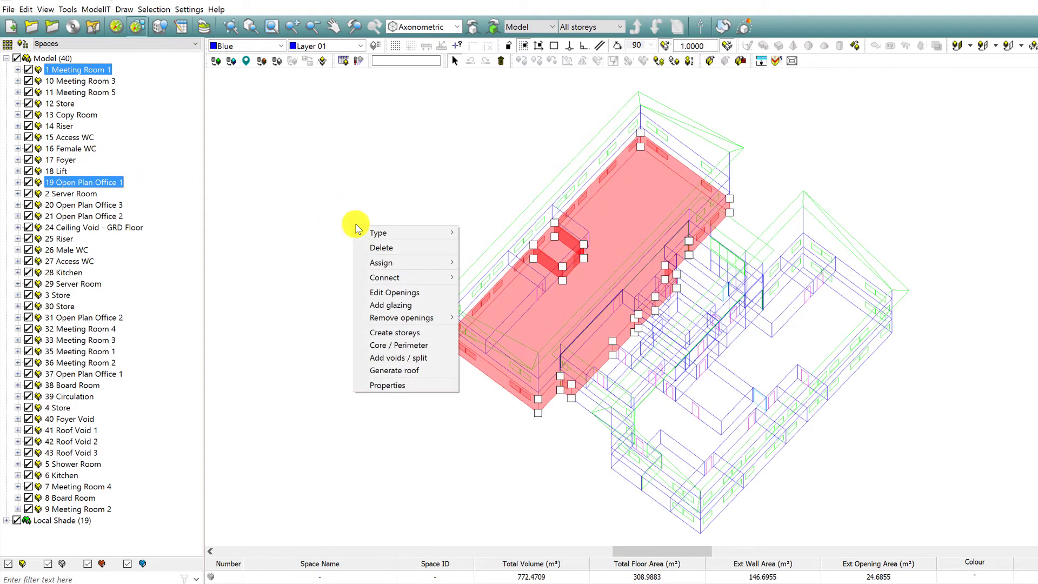
mouse_move(402, 278)
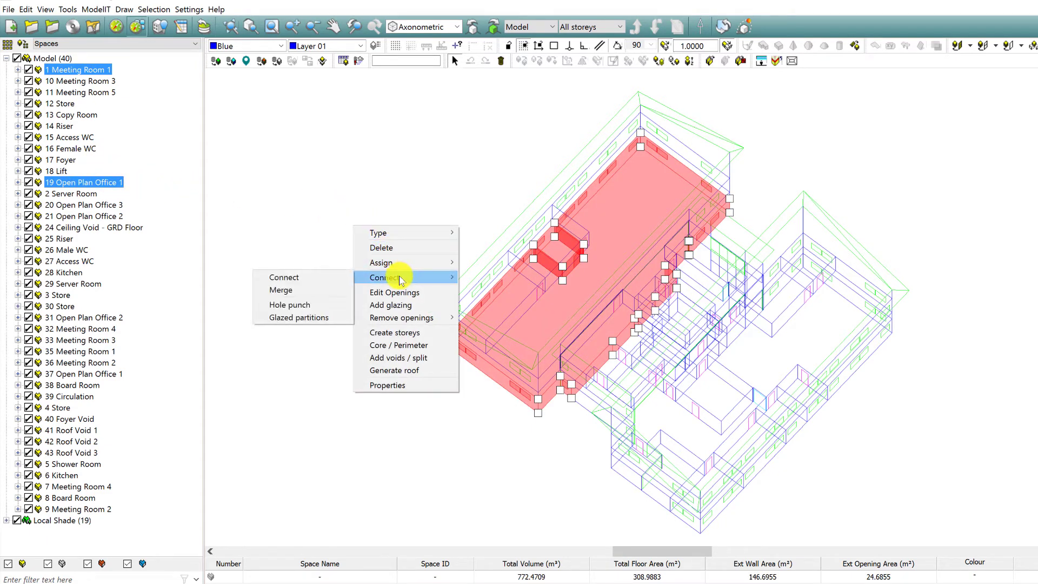
left_click(337, 289)
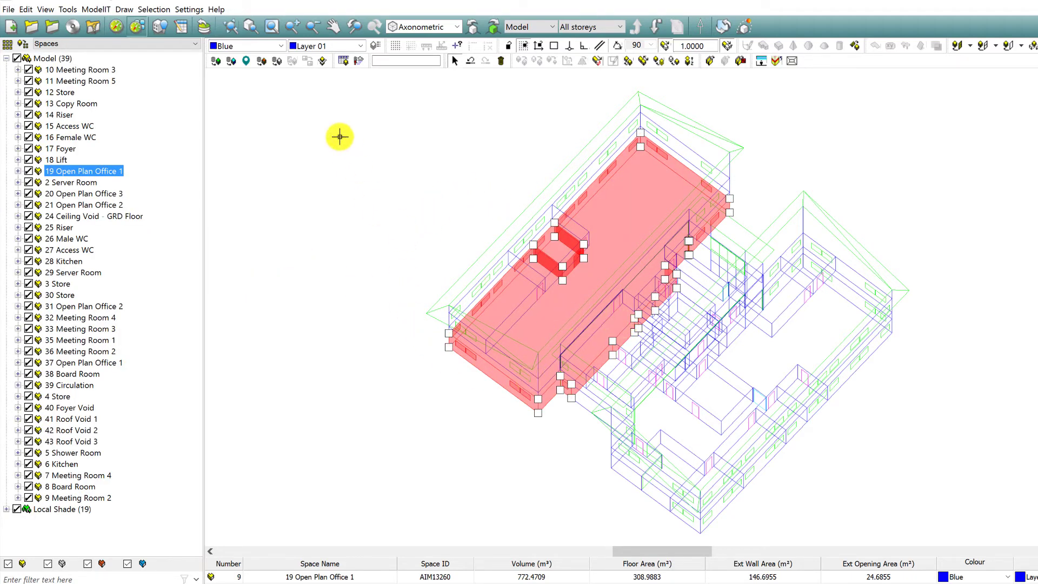
key("ctrl+z")
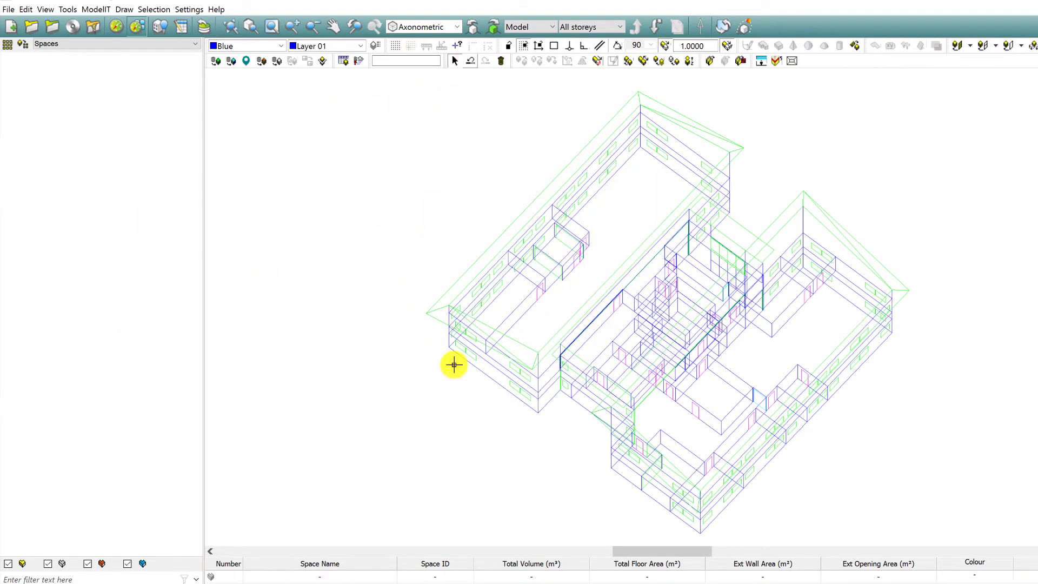
Step: Hole punch the partition between Meeting Room 1 and 19 Open Plan Office 1, then clear the selection
left_click(78, 69)
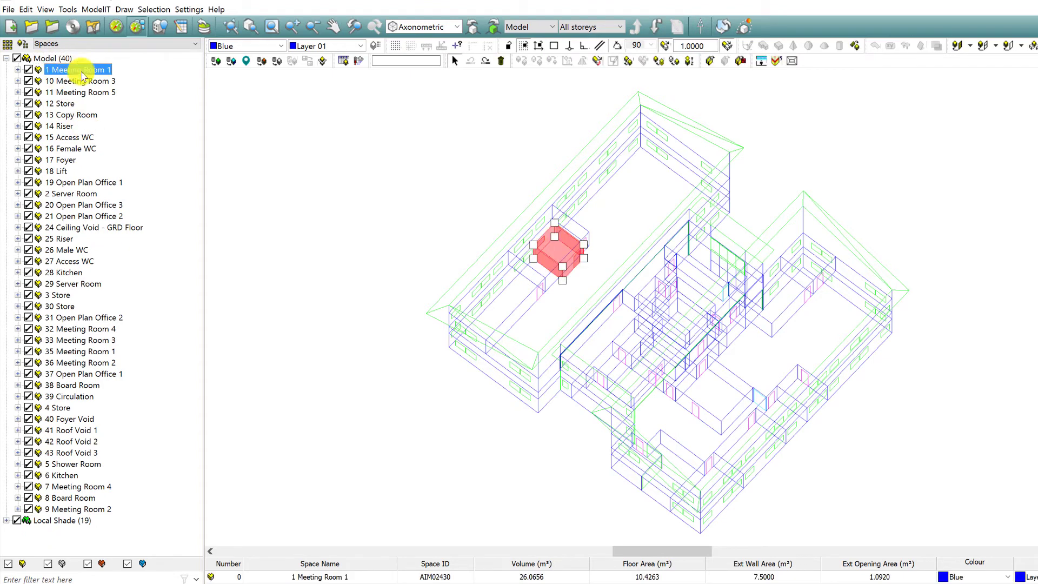
left_click(84, 182, "ctrl")
right_click(329, 220)
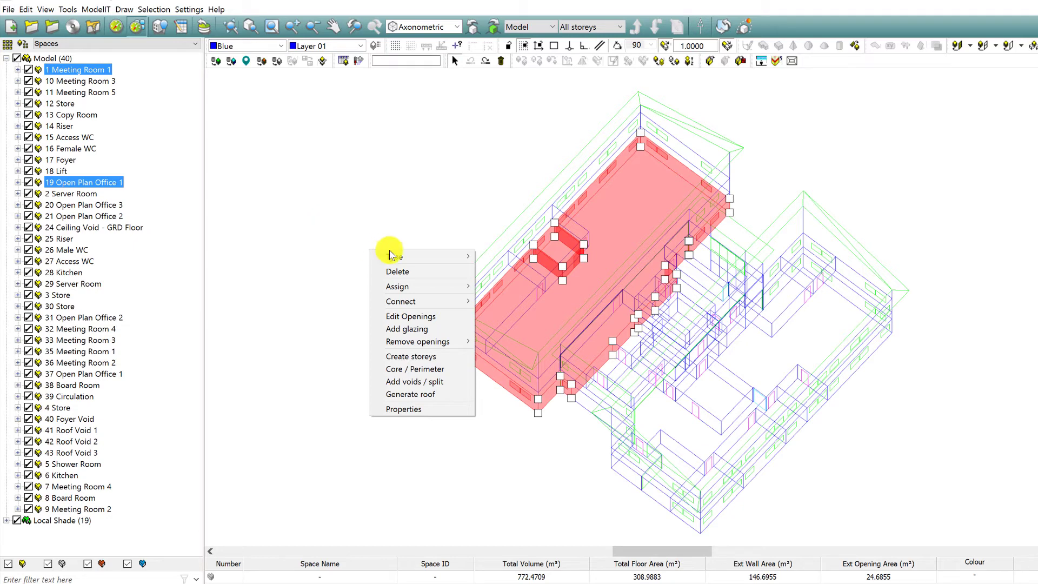
mouse_move(430, 301)
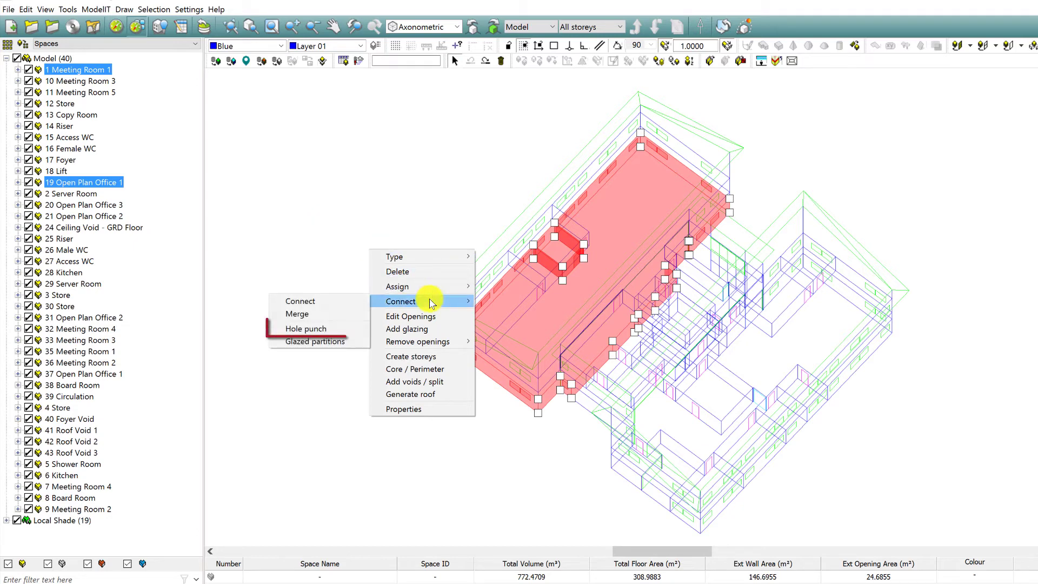
left_click(315, 292)
left_click(335, 325)
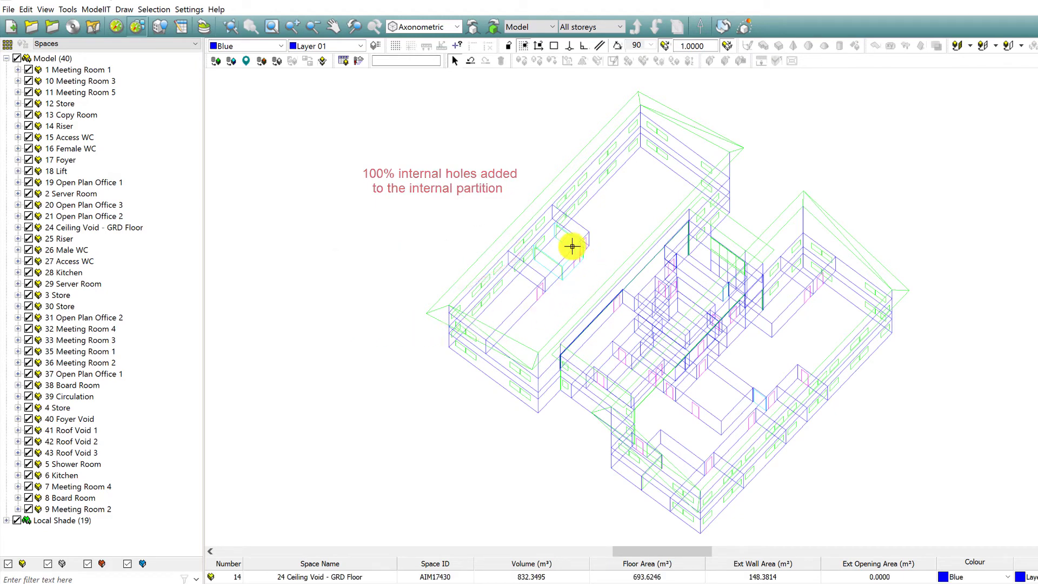
left_click(538, 268)
Step: Add glazing to both spaces: 20% north and west, 60% east and south
left_click(81, 183)
right_click(356, 269)
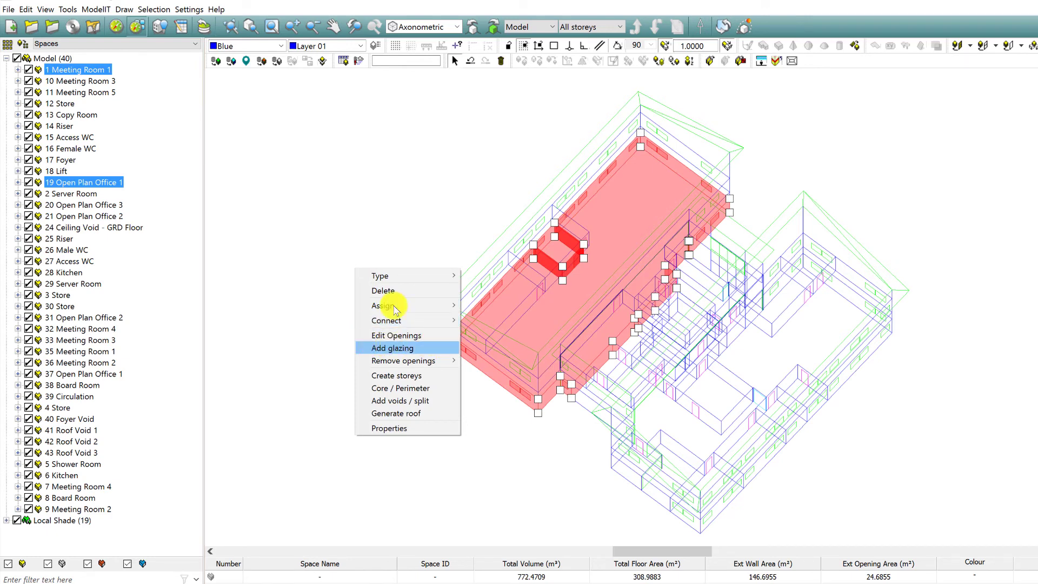
key("Return")
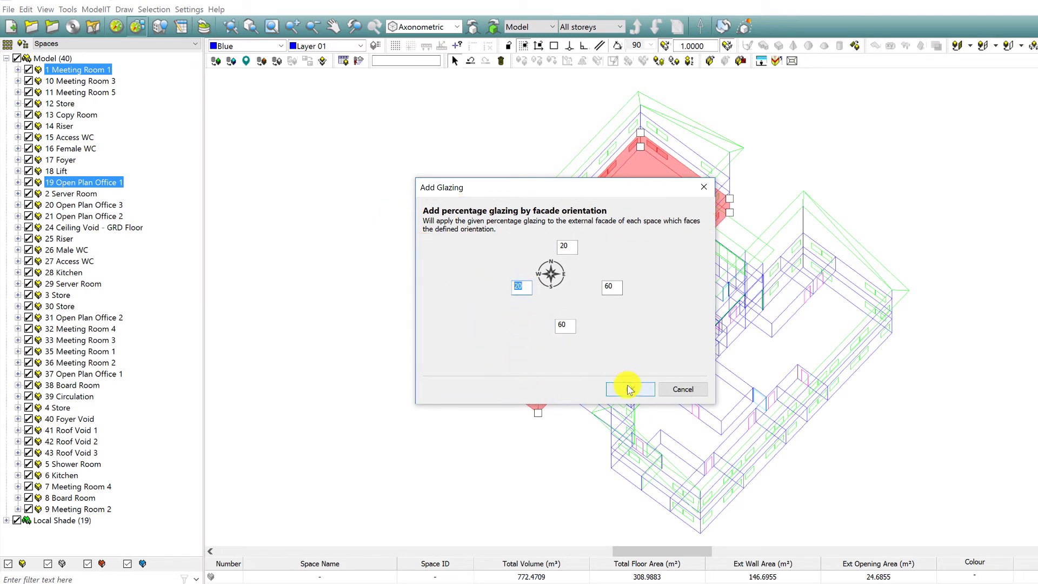
key("Return")
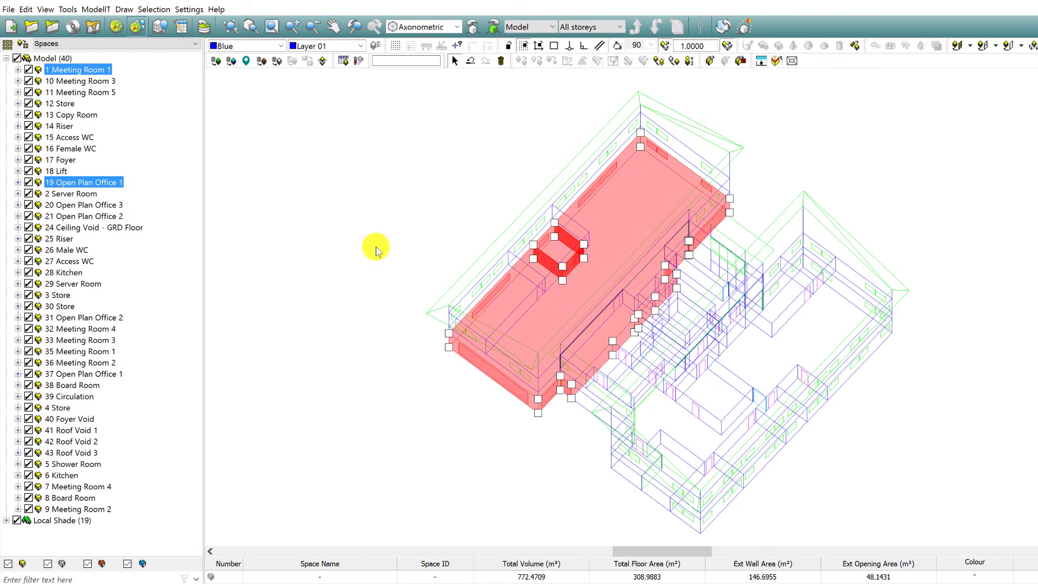
right_click(377, 248)
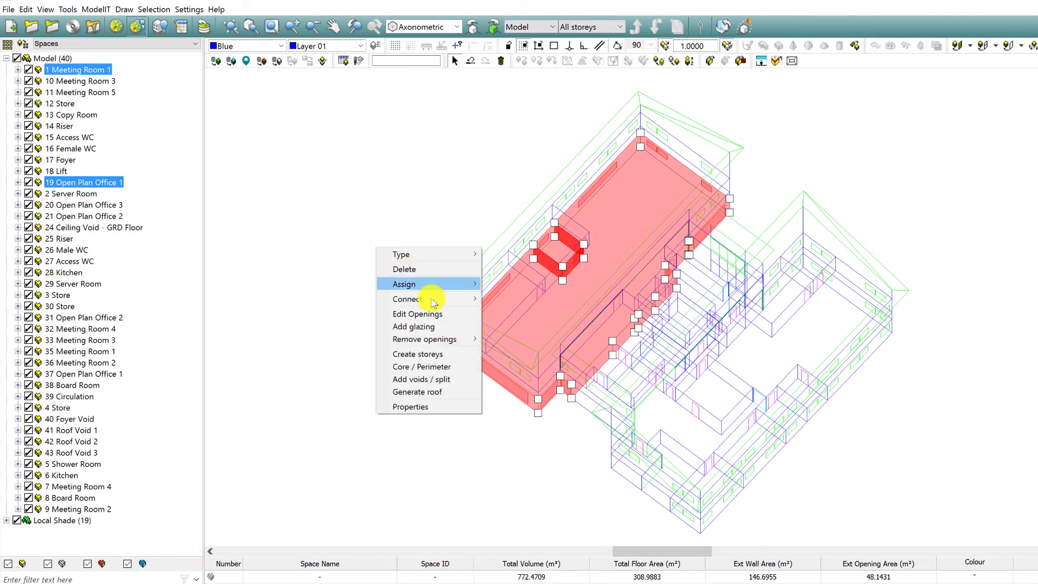
mouse_move(466, 345)
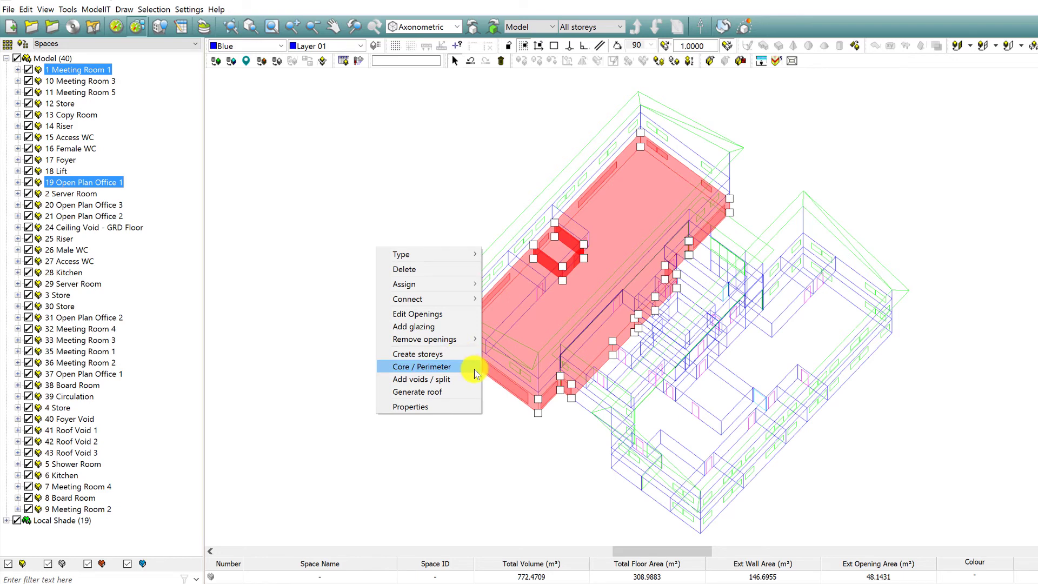
left_click(461, 409)
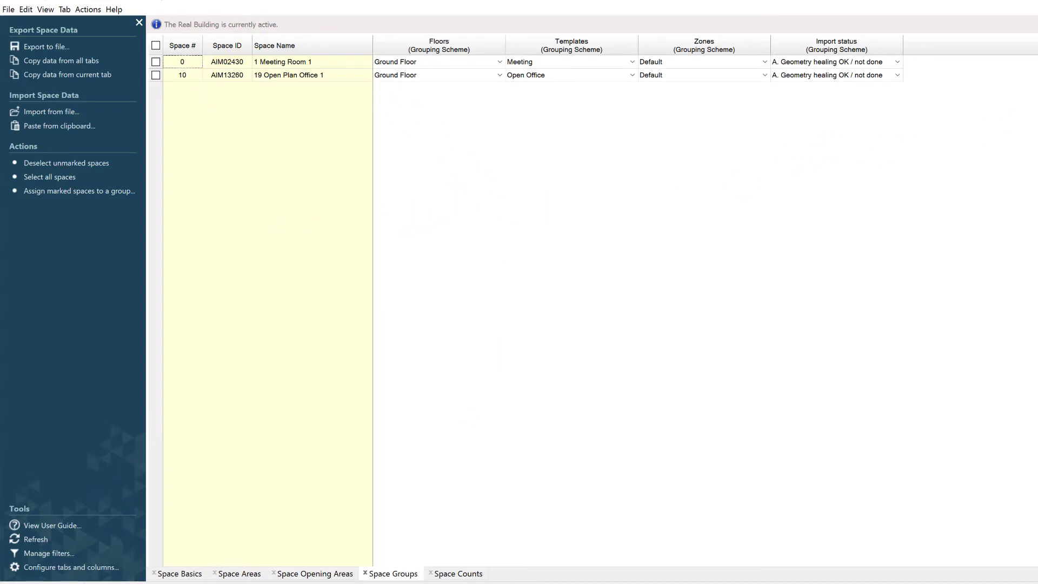
left_click(999, 2)
left_click(320, 167)
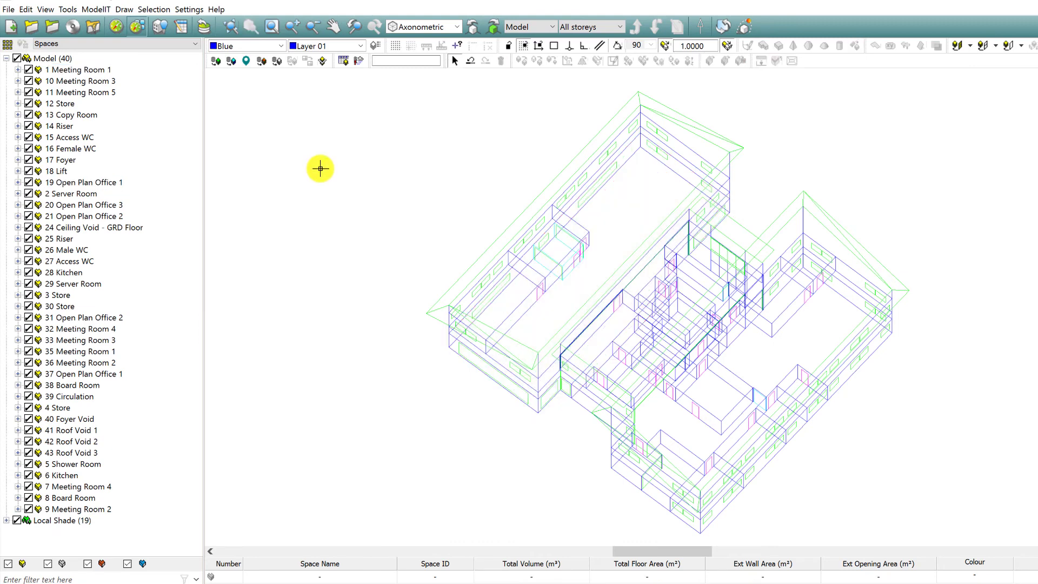
Step: Group the browser by Floors, select Ground Floor, and open then close Add voids / split
left_click(90, 44)
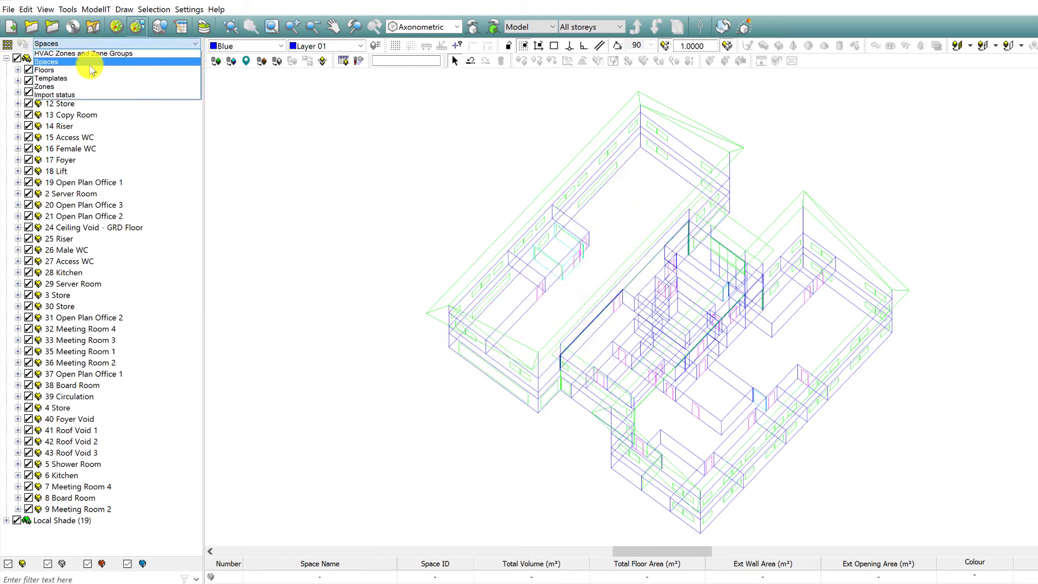
left_click(81, 69)
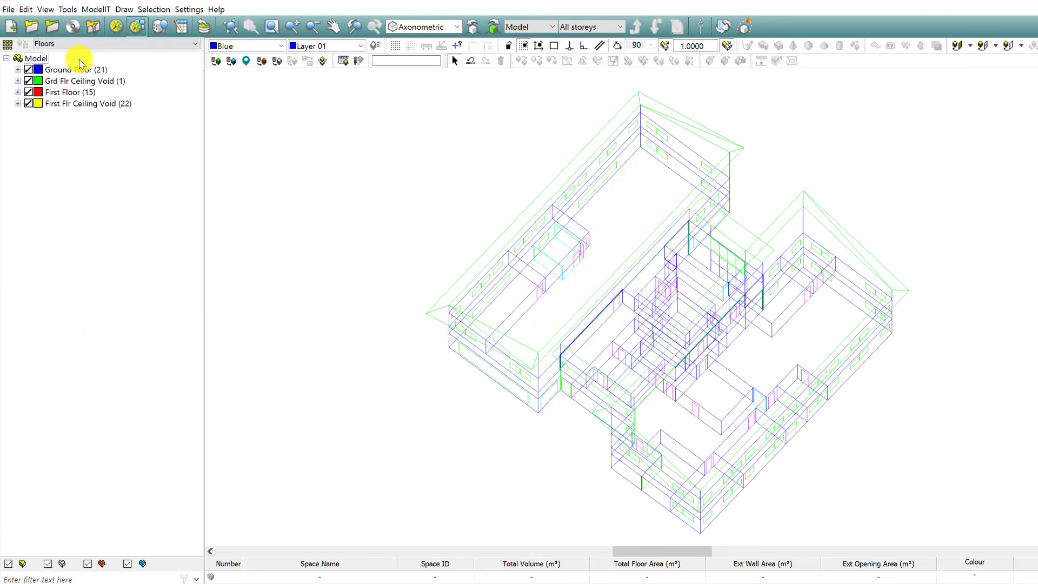
left_click(79, 68)
right_click(338, 153)
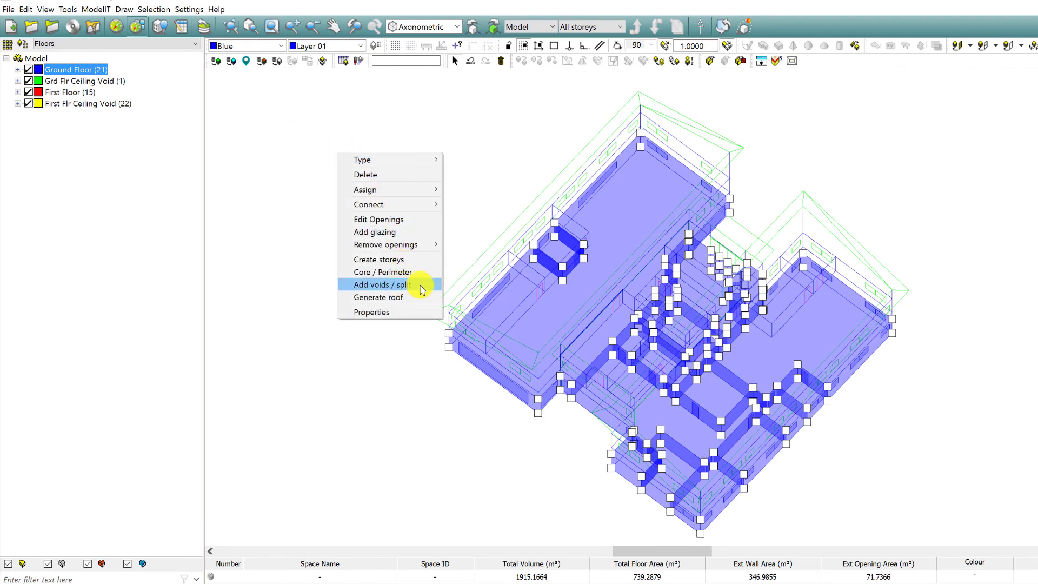
left_click(381, 285)
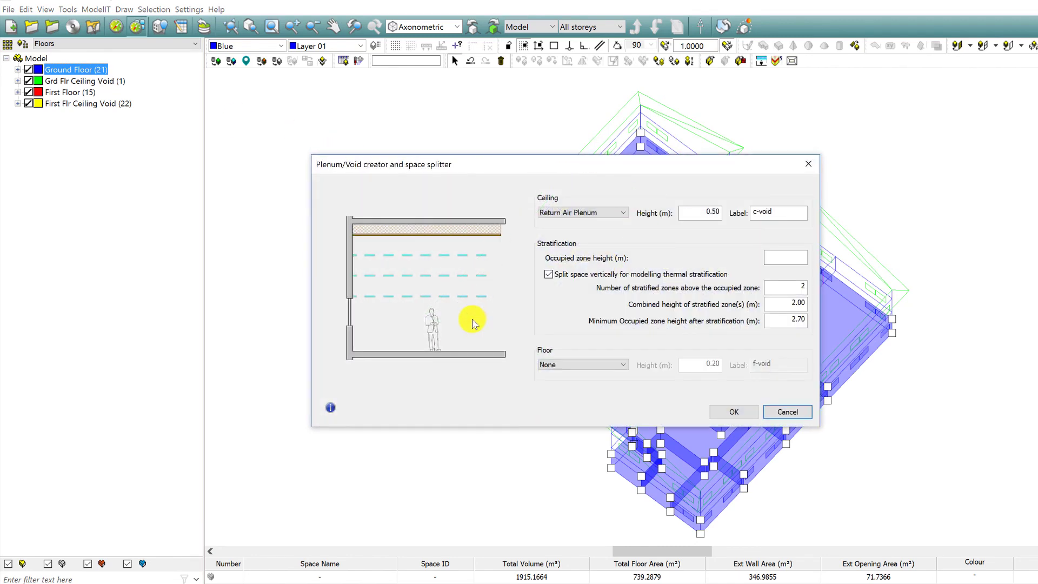
left_click(809, 164)
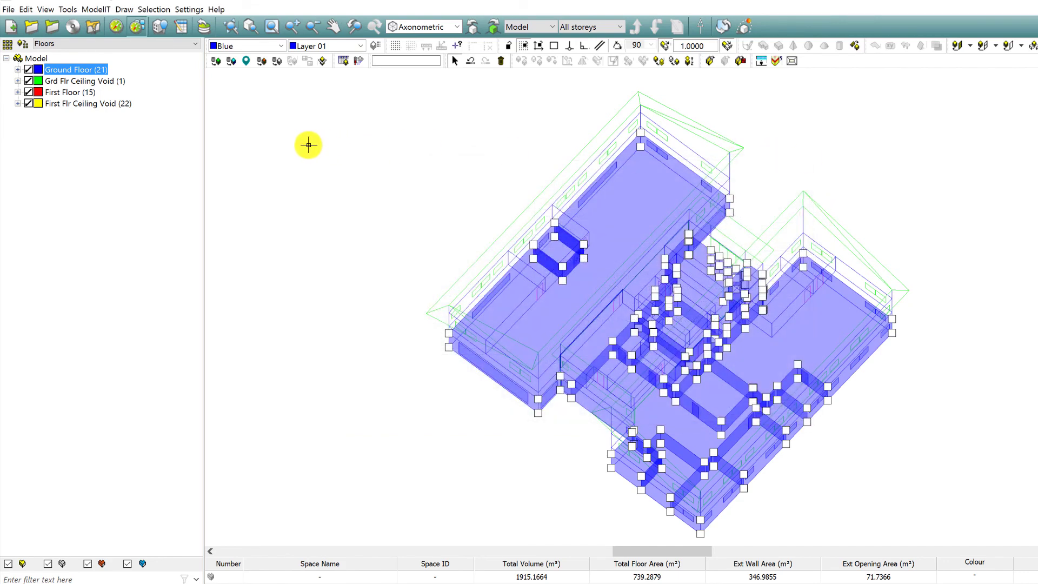
Step: Select the Meeting, Kitchen and Open Office templates, view the Type options, then dismiss the menu
left_click(58, 67)
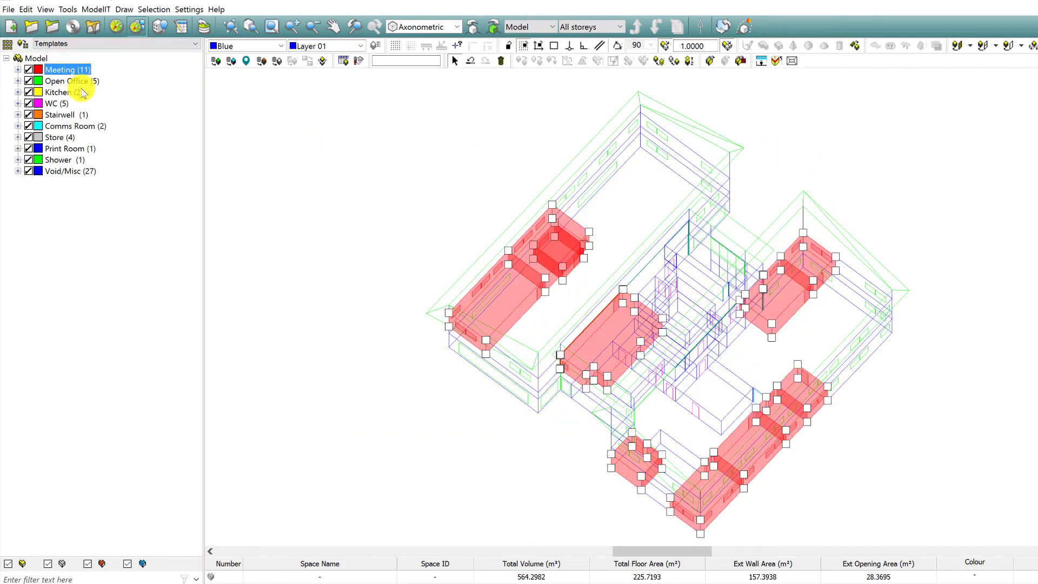
left_click(80, 93)
left_click(75, 82)
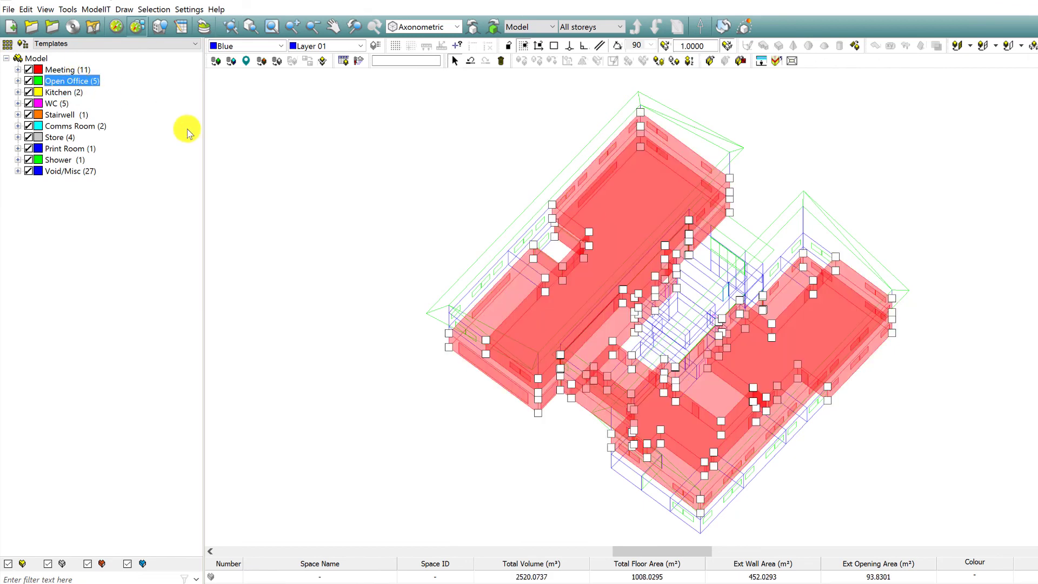
right_click(288, 144)
mouse_move(341, 167)
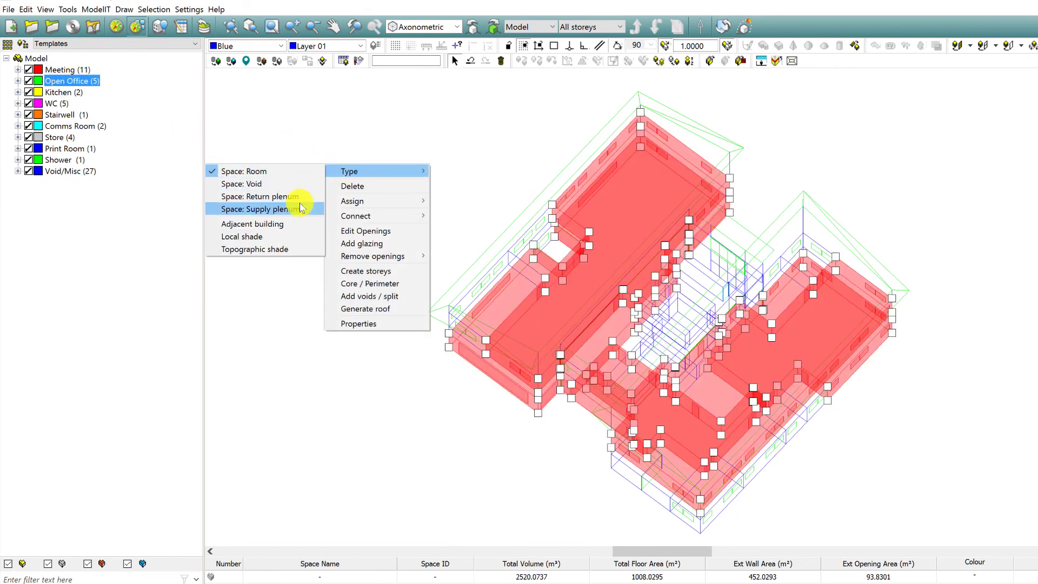
left_click(297, 116)
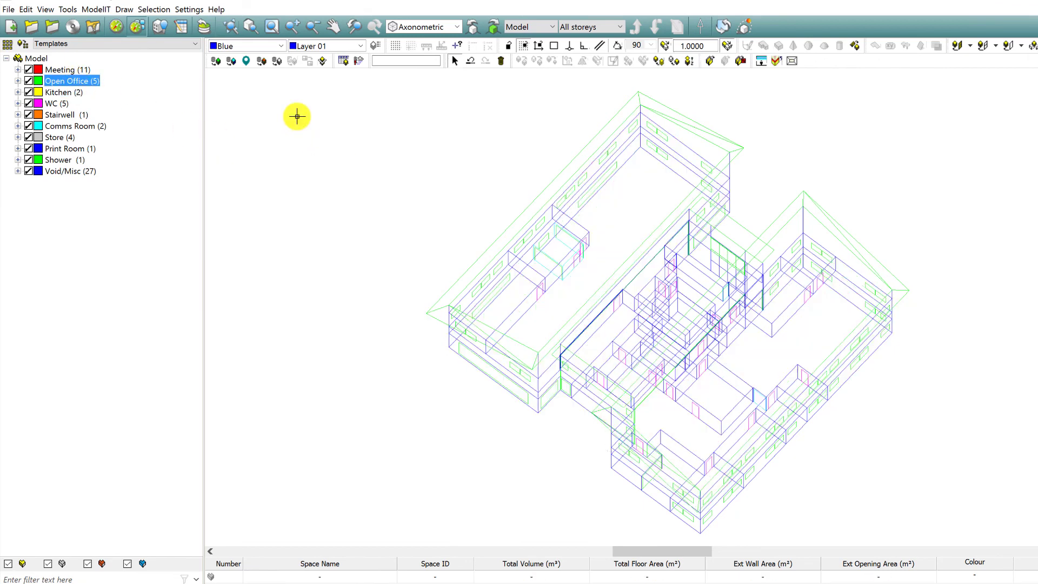